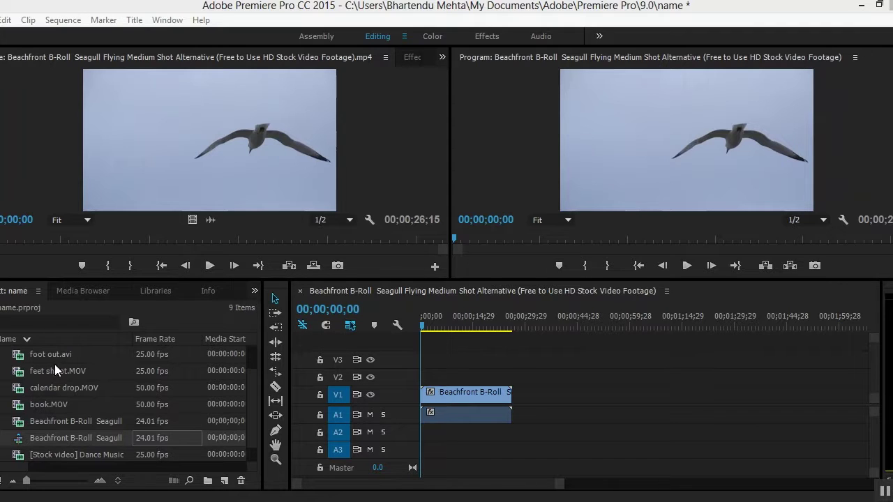
Add the Waterfall II Niagara Falls and Free Stock Footage Falling Leaves clips to track V1 after the seagull clip and scrub through the sequence.
{"action": "left_click_drag", "start_coordinate": [249, 392], "coordinate": [249, 375]}
{"action": "left_click_drag", "start_coordinate": [50, 352], "coordinate": [515, 405]}
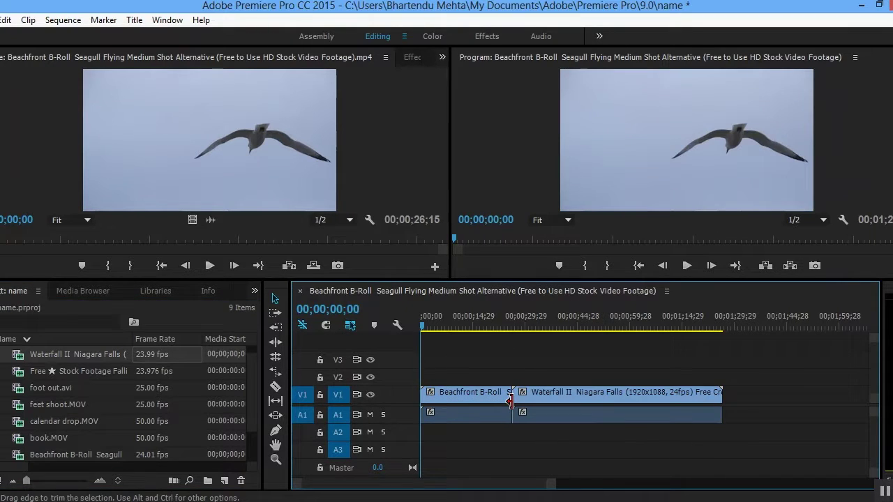
{"action": "left_click", "coordinate": [48, 375]}
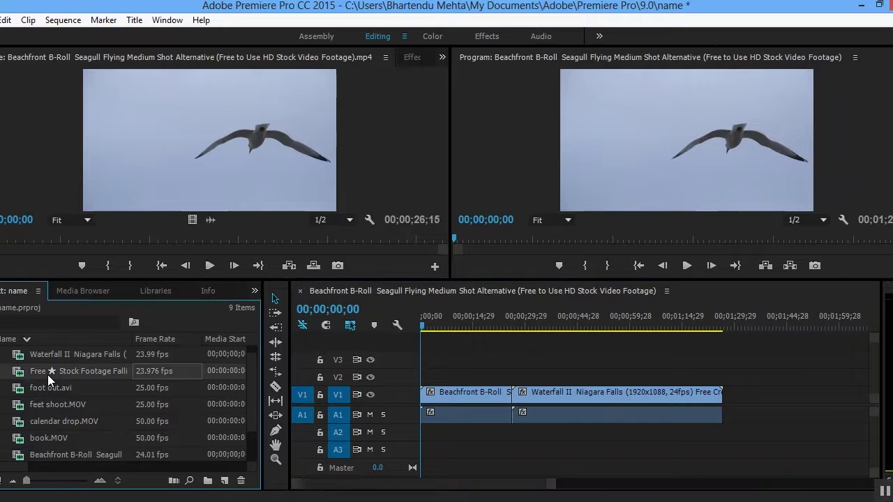
{"action": "left_click_drag", "start_coordinate": [68, 375], "coordinate": [758, 418]}
{"action": "left_click_drag", "start_coordinate": [422, 326], "coordinate": [535, 327]}
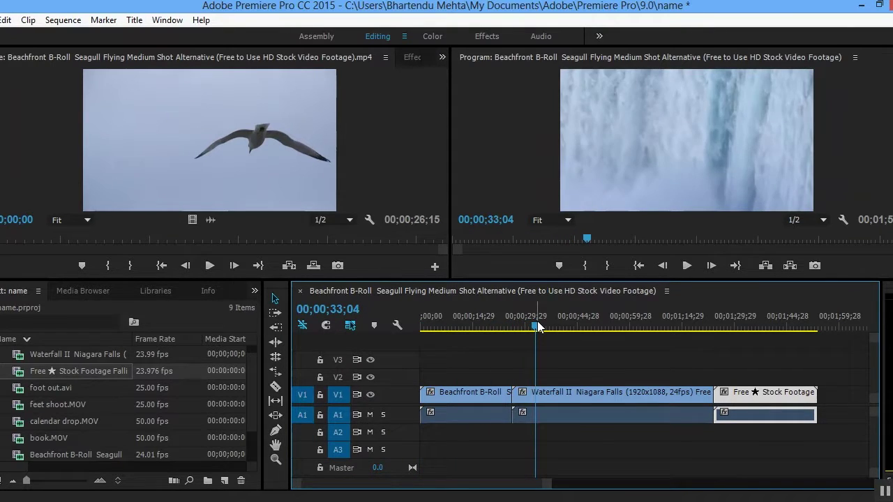
{"action": "left_click_drag", "start_coordinate": [538, 326], "coordinate": [704, 328]}
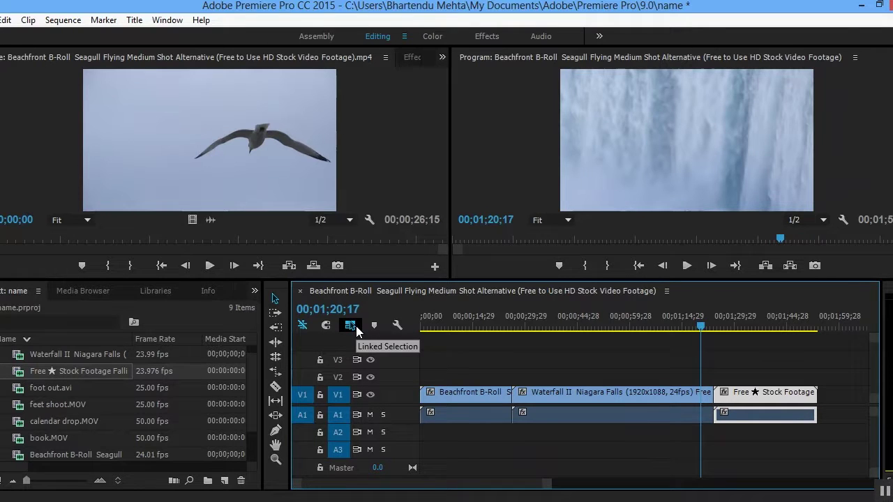
Show the Effect Controls and the Effects list, and expand the Falling Leaves clip's Motion settings.
{"action": "left_click", "coordinate": [402, 58]}
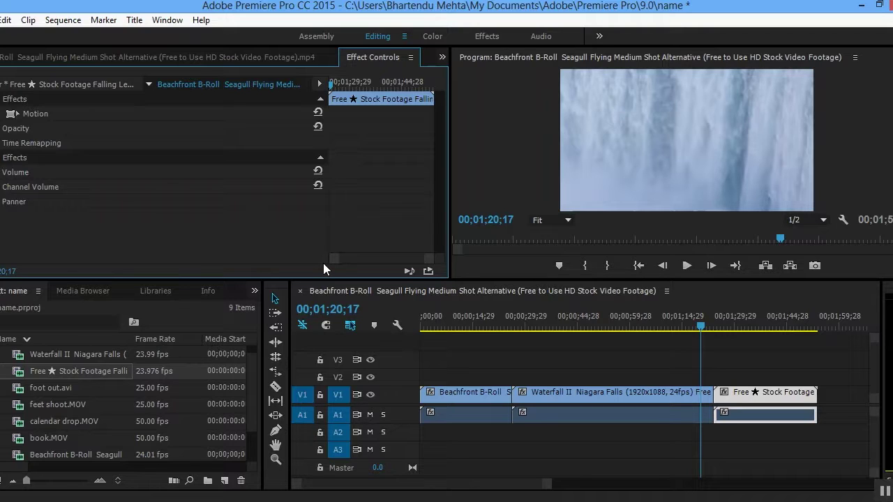
{"action": "left_click", "coordinate": [255, 291]}
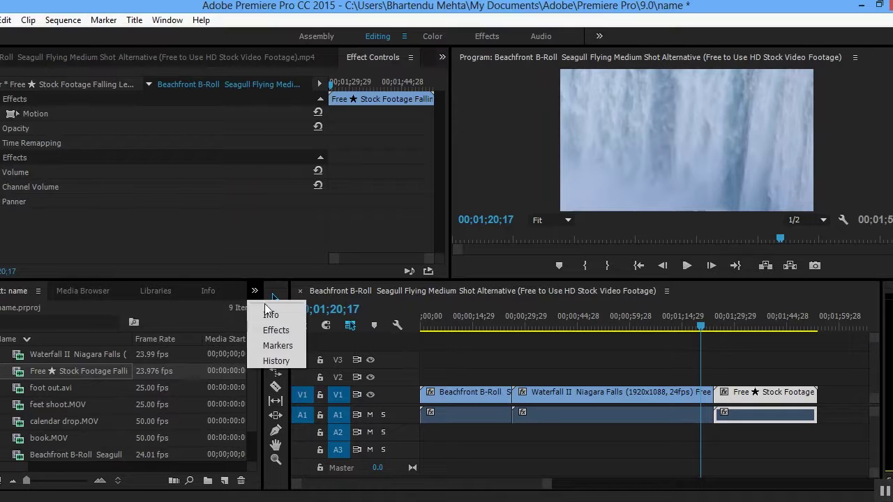
{"action": "left_click", "coordinate": [275, 330]}
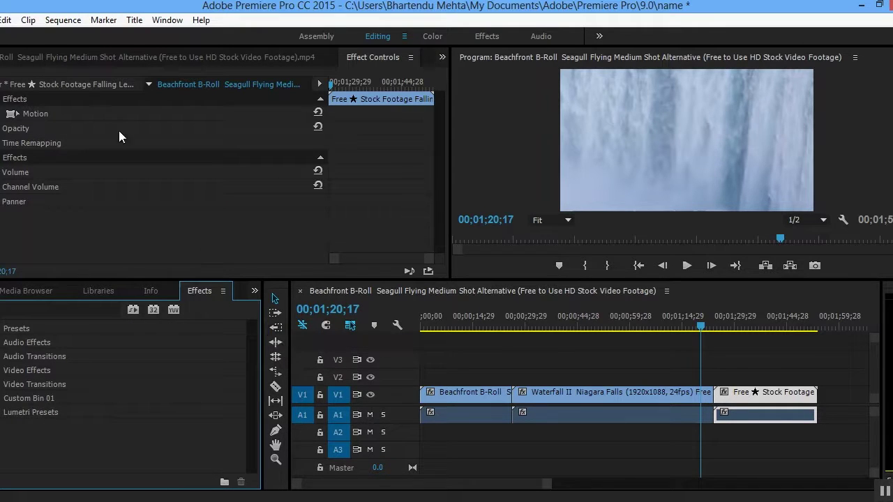
{"action": "left_click", "coordinate": [17, 114]}
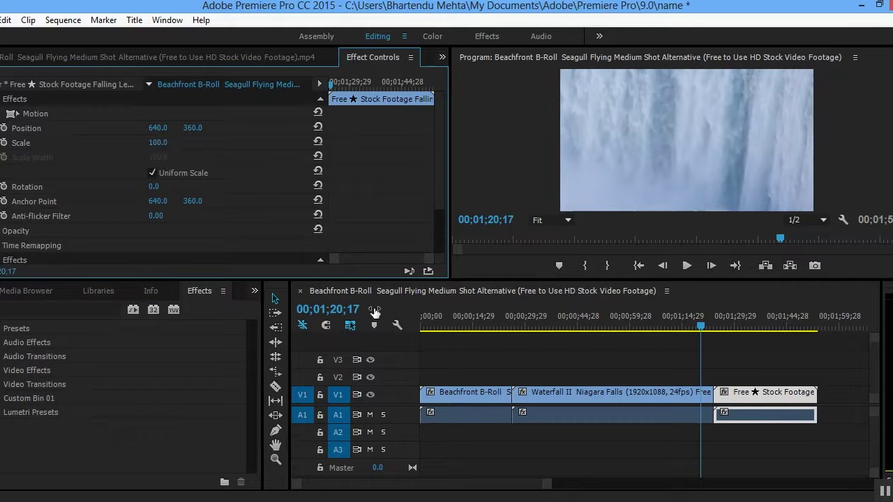
Try a scale of 255 on the Falling Leaves clip and scrub the sequence to that clip to preview it.
{"action": "left_click", "coordinate": [460, 328]}
{"action": "left_click_drag", "start_coordinate": [461, 332], "coordinate": [495, 317]}
{"action": "key", "text": "space"}
{"action": "left_click", "coordinate": [423, 322]}
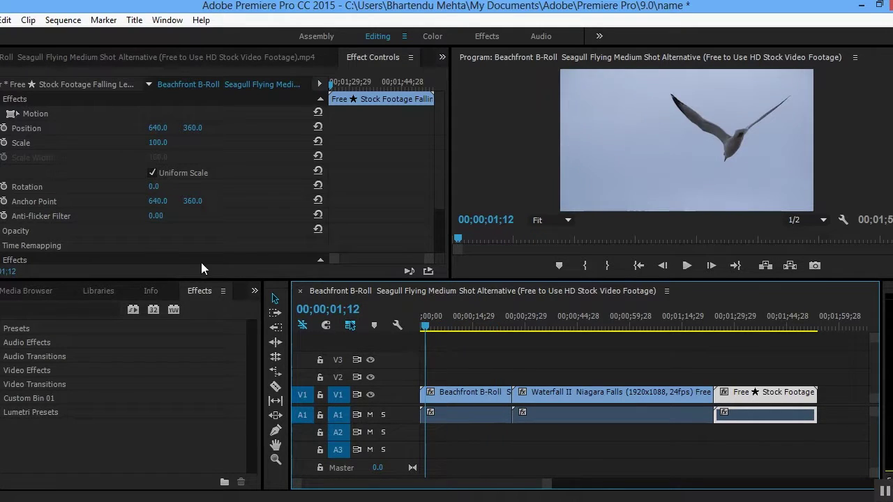
{"action": "left_click_drag", "start_coordinate": [158, 142], "coordinate": [266, 143]}
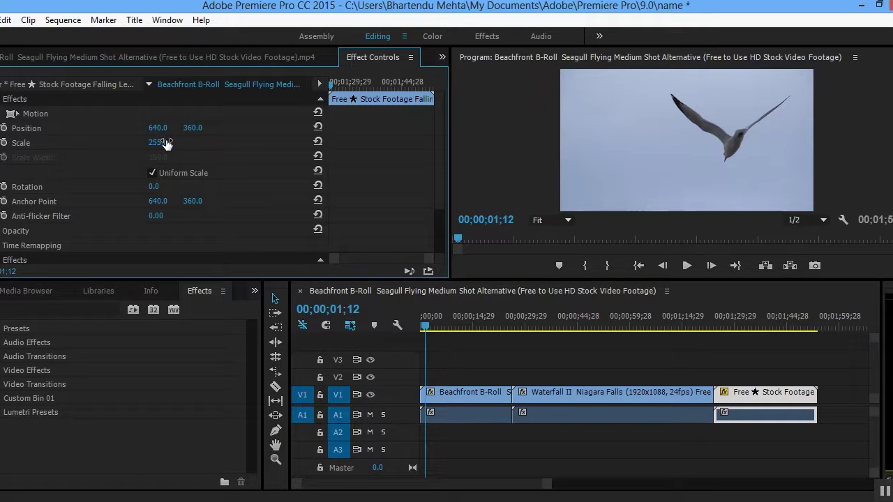
{"action": "left_click", "coordinate": [428, 333]}
{"action": "left_click_drag", "start_coordinate": [427, 332], "coordinate": [450, 331]}
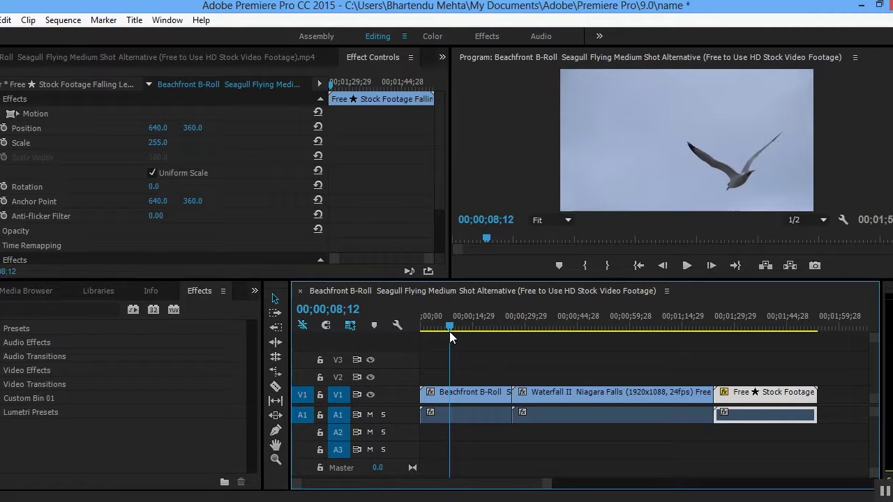
{"action": "mouse_move", "coordinate": [449, 332]}
{"action": "left_mouse_down"}
{"action": "mouse_move", "coordinate": [476, 330]}
{"action": "mouse_move", "coordinate": [465, 328]}
{"action": "left_mouse_up"}
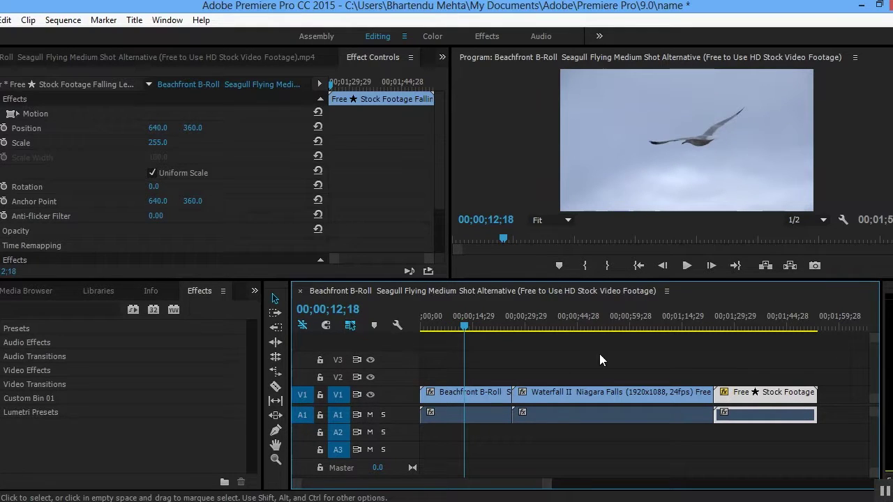
{"action": "left_click_drag", "start_coordinate": [466, 326], "coordinate": [763, 326]}
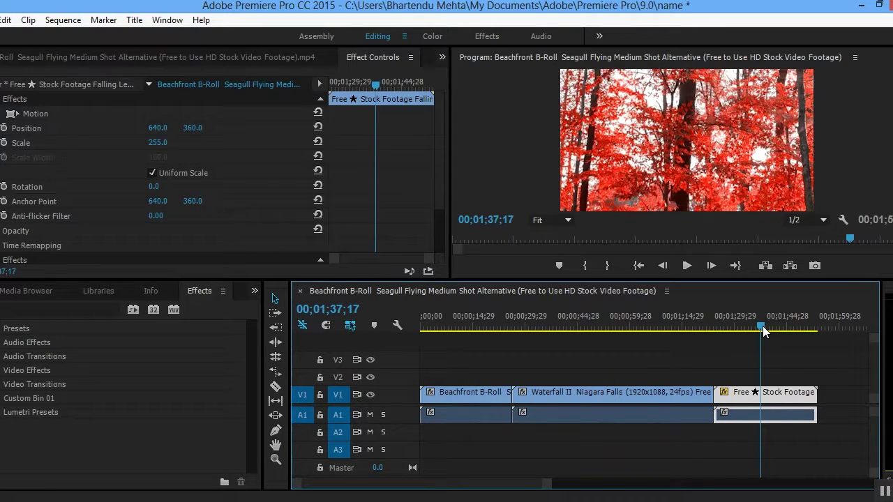
Set the Falling Leaves clip's scale back to 100.
{"action": "left_click_drag", "start_coordinate": [155, 143], "coordinate": [120, 143]}
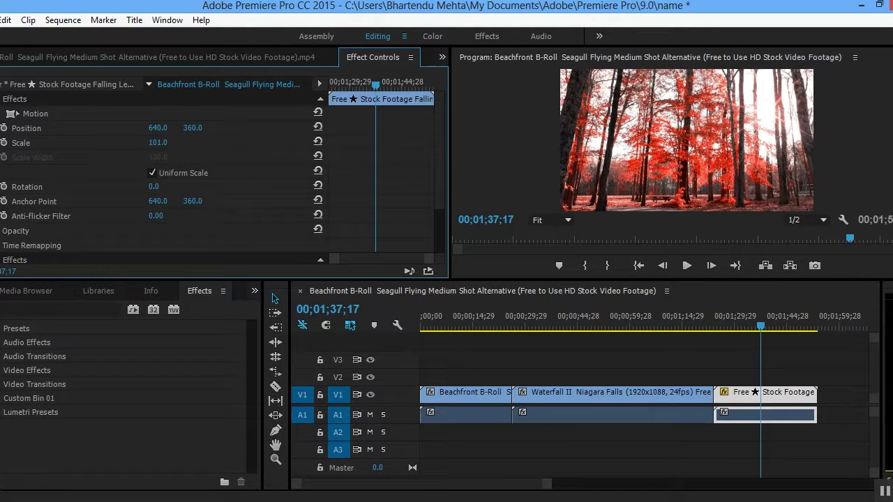
{"action": "left_click", "coordinate": [160, 142]}
{"action": "type", "text": "100"}
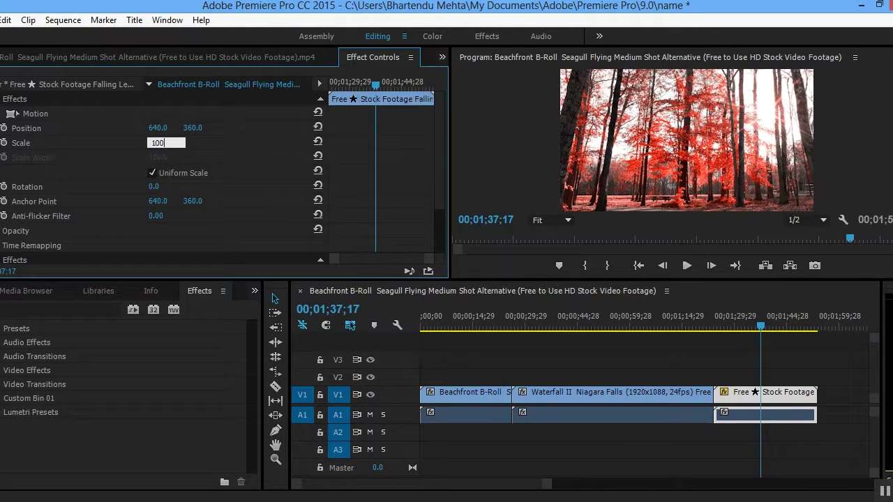
{"action": "key", "text": "Return"}
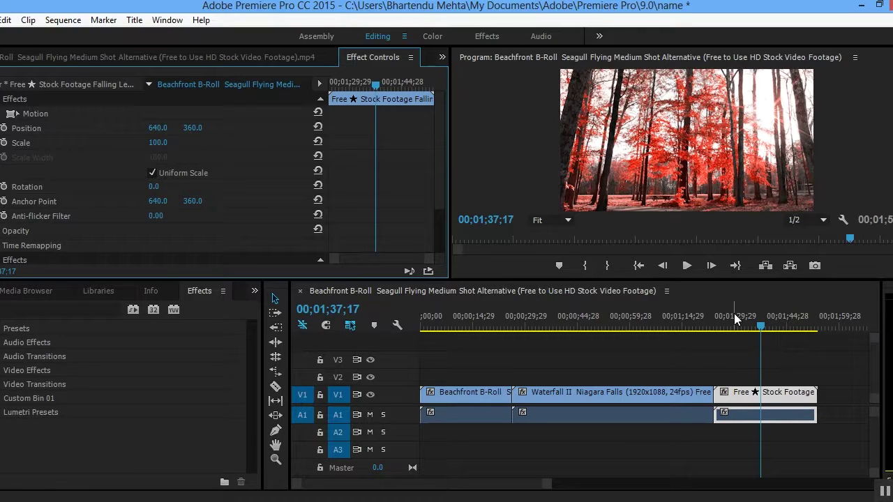
Try a scale of 107 on the seagull clip and restore it to 100.
{"action": "left_click", "coordinate": [757, 325]}
{"action": "left_click", "coordinate": [478, 325]}
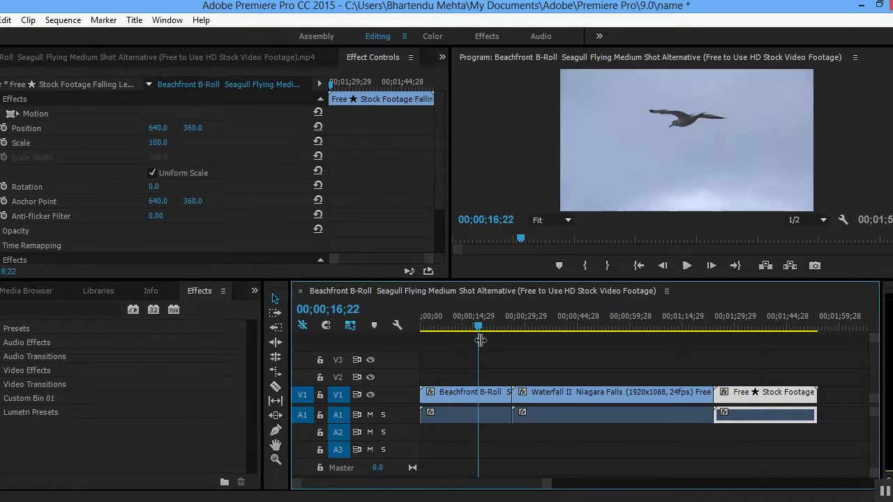
{"action": "left_click", "coordinate": [448, 393]}
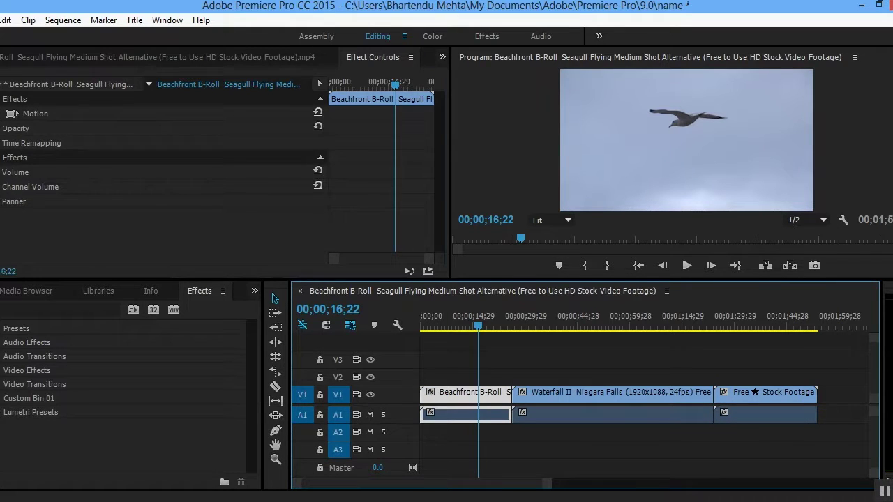
{"action": "left_click", "coordinate": [17, 113]}
{"action": "mouse_move", "coordinate": [154, 143]}
{"action": "left_mouse_down"}
{"action": "mouse_move", "coordinate": [235, 143]}
{"action": "mouse_move", "coordinate": [155, 142]}
{"action": "left_mouse_up"}
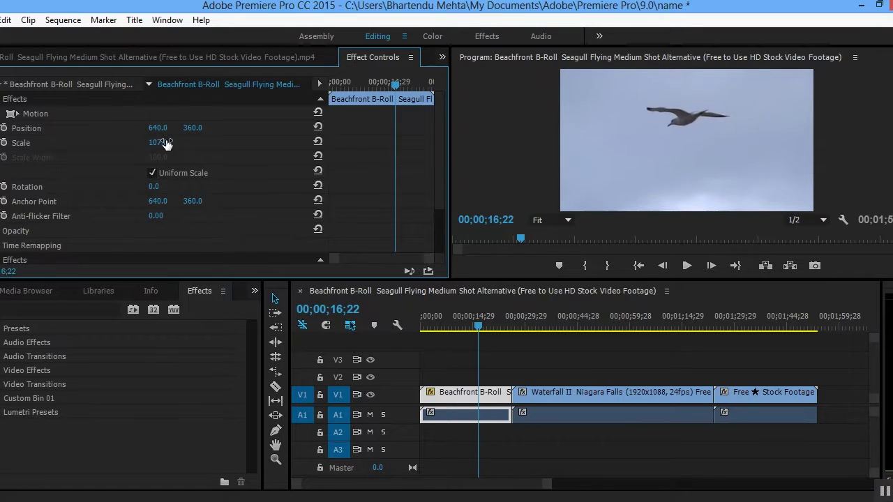
{"action": "left_click", "coordinate": [158, 143]}
{"action": "type", "text": "100"}
{"action": "key", "text": "Return"}
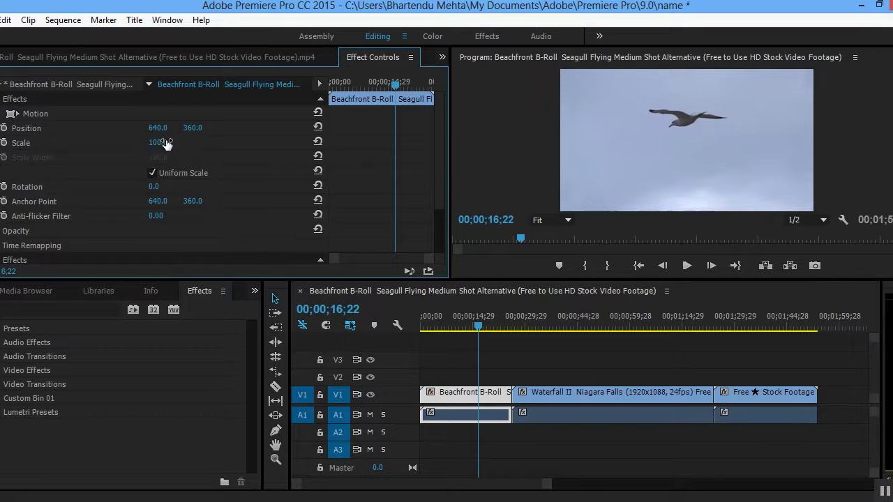
Shift the seagull clip slightly sideways and reset its horizontal position to 640.
{"action": "mouse_move", "coordinate": [158, 130]}
{"action": "left_mouse_down"}
{"action": "mouse_move", "coordinate": [335, 129]}
{"action": "mouse_move", "coordinate": [42, 130]}
{"action": "mouse_move", "coordinate": [159, 130]}
{"action": "left_mouse_up"}
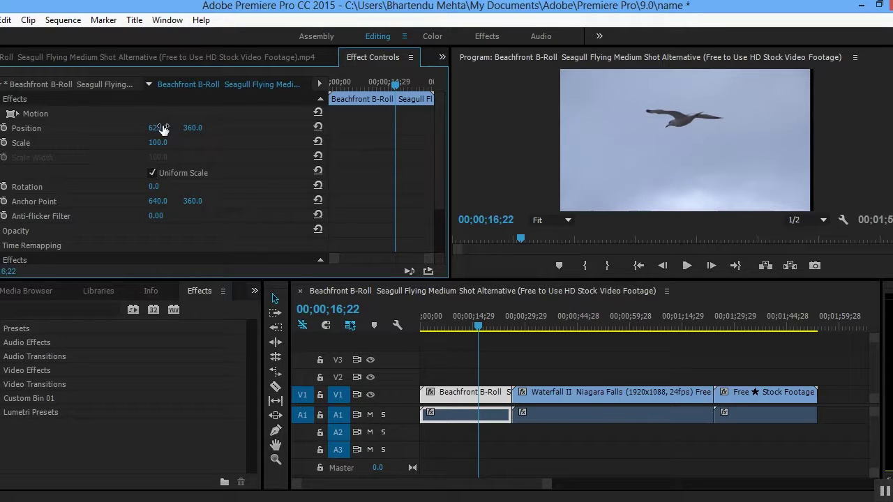
{"action": "left_click", "coordinate": [161, 125]}
{"action": "type", "text": "640"}
{"action": "key", "text": "Return"}
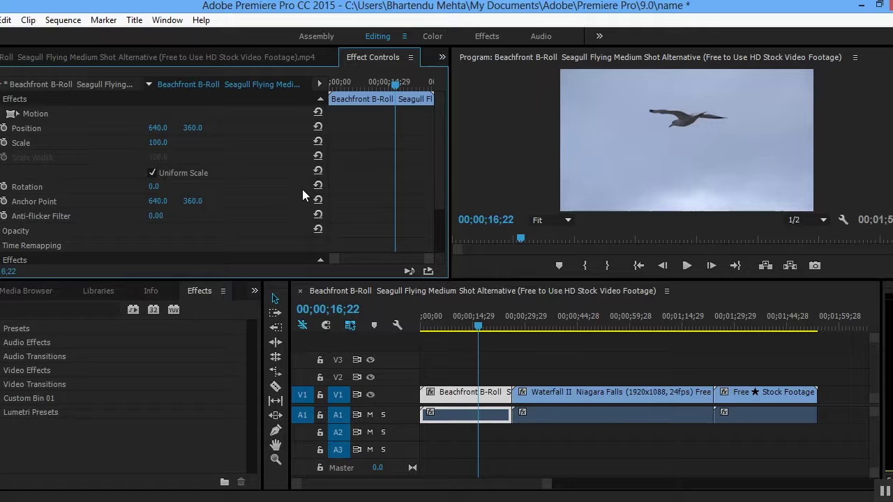
Keyframe the seagull clip's opacity at 00;00;15;23, trying 57% and returning it to 100%.
{"action": "mouse_move", "coordinate": [479, 323]}
{"action": "left_mouse_down"}
{"action": "mouse_move", "coordinate": [536, 331]}
{"action": "mouse_move", "coordinate": [475, 325]}
{"action": "left_mouse_up"}
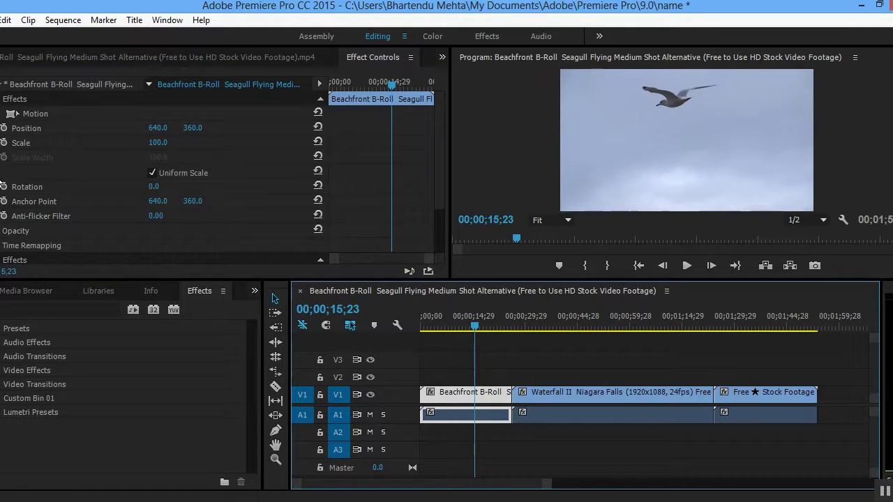
{"action": "left_click", "coordinate": [3, 230]}
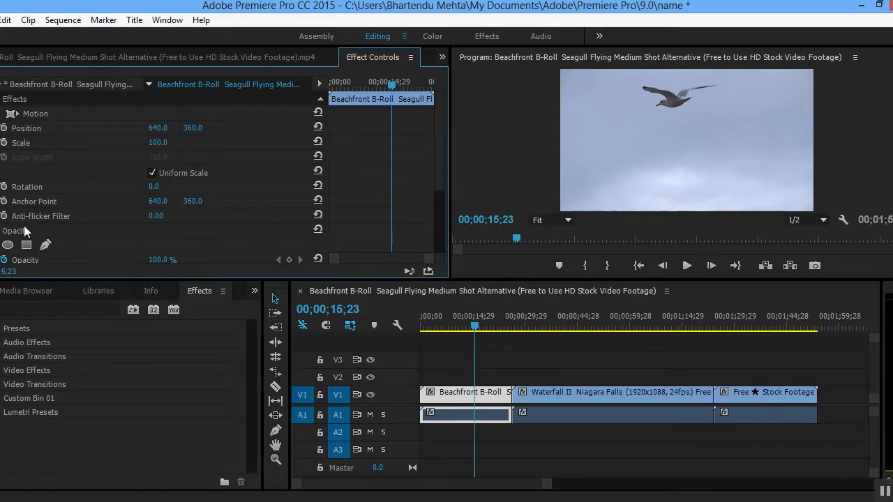
{"action": "scroll", "coordinate": [217, 192], "scroll_direction": "down", "scroll_amount": 3}
{"action": "left_click", "coordinate": [161, 176]}
{"action": "type", "text": "57"}
{"action": "key", "text": "Return"}
{"action": "left_click_drag", "start_coordinate": [160, 176], "coordinate": [209, 176]}
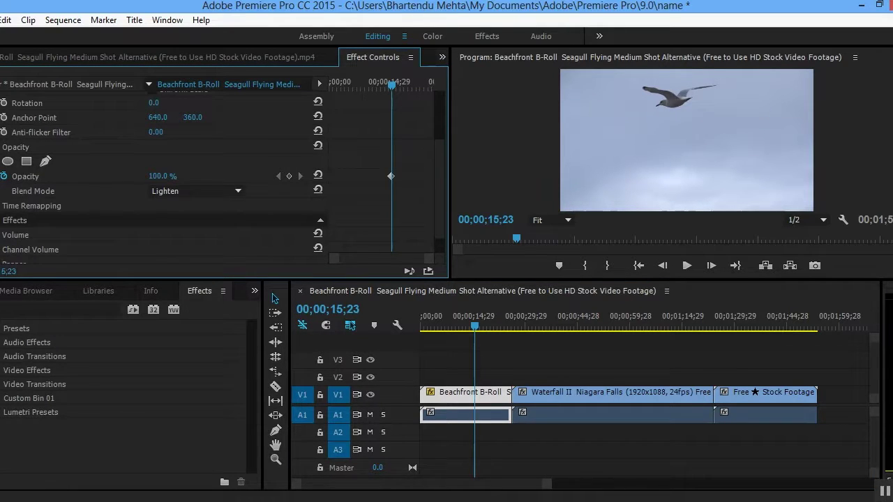
Move the Waterfall II clip onto track V2 so it overlaps the seagull clip's end, and lower its opacity to 36% at 00;00;21;17.
{"action": "left_click_drag", "start_coordinate": [535, 392], "coordinate": [513, 377]}
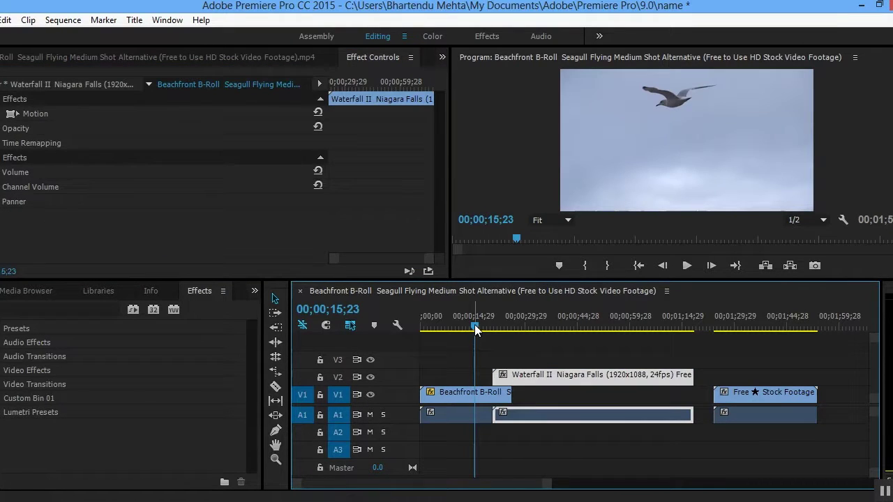
{"action": "left_click", "coordinate": [498, 331]}
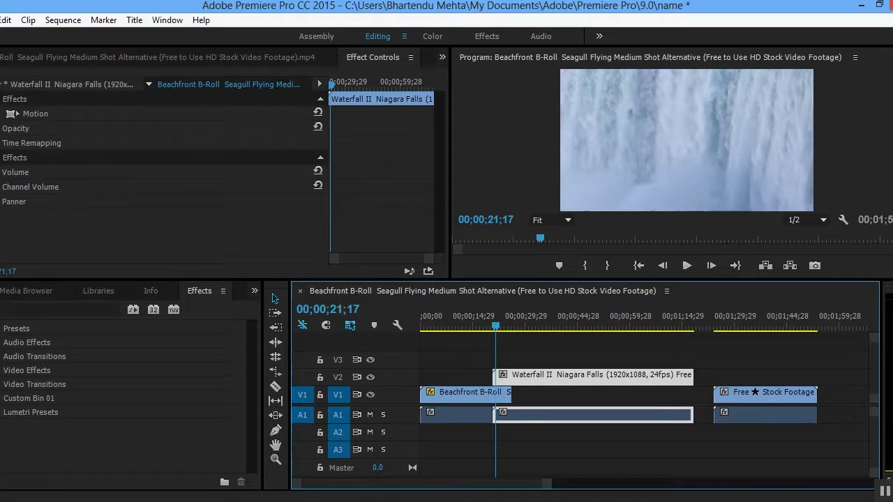
{"action": "left_click", "coordinate": [2, 128]}
{"action": "left_click_drag", "start_coordinate": [157, 159], "coordinate": [112, 159]}
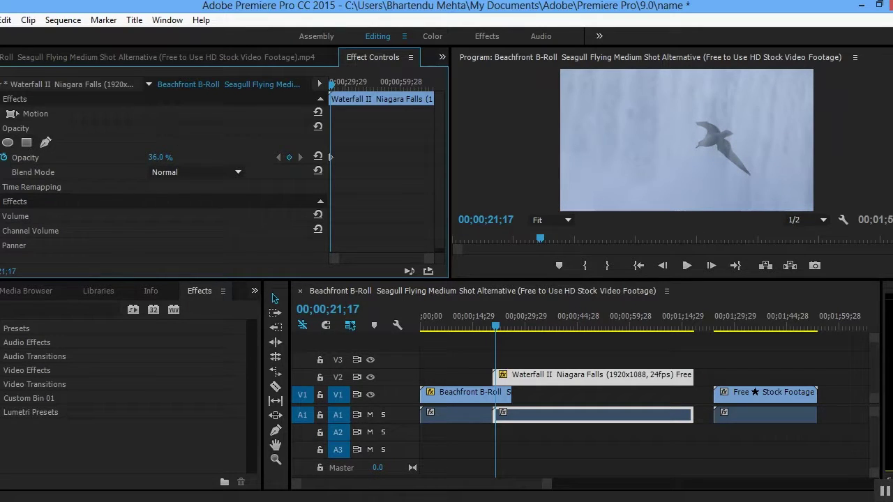
Turn off opacity keyframing on the Waterfall II clip, deleting its keyframes, and preview the blend with the playhead at 00;00;23;17.
{"action": "left_click", "coordinate": [3, 157]}
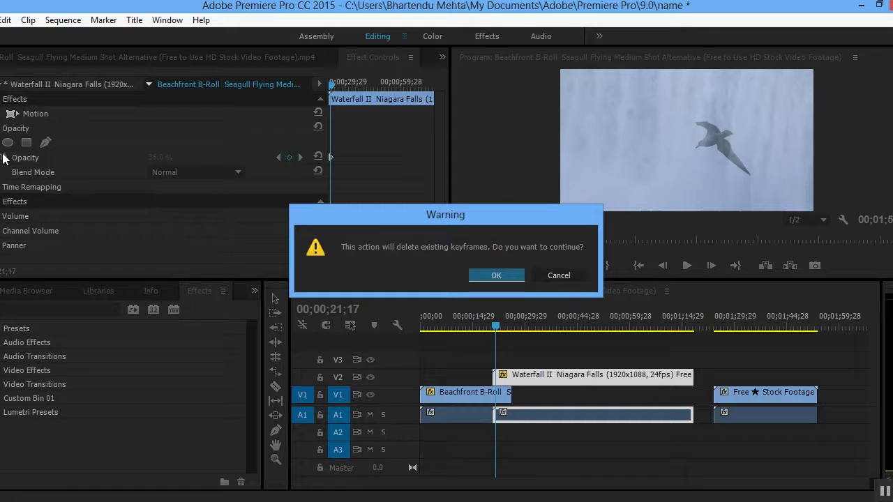
{"action": "left_click", "coordinate": [517, 276]}
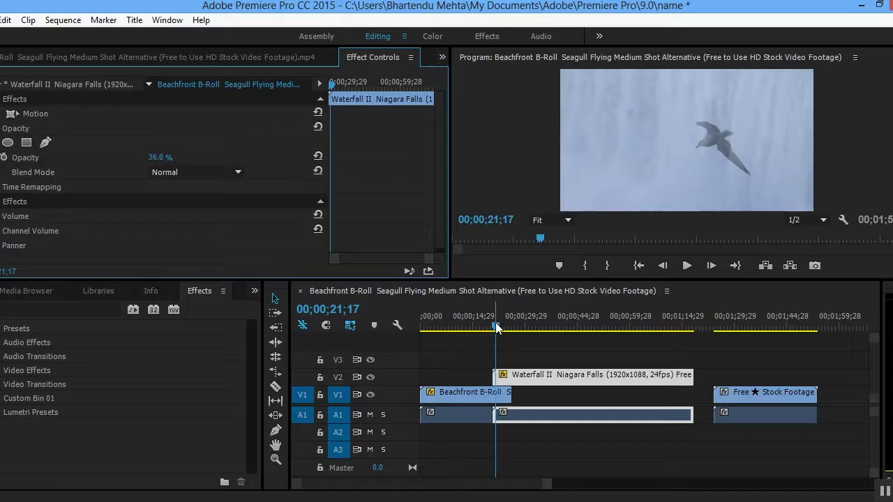
{"action": "left_click_drag", "start_coordinate": [496, 329], "coordinate": [524, 329]}
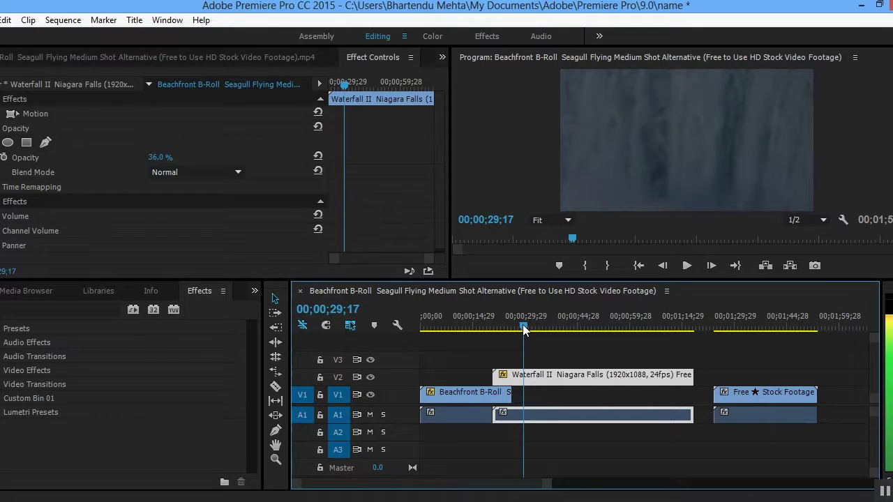
{"action": "left_click", "coordinate": [503, 327]}
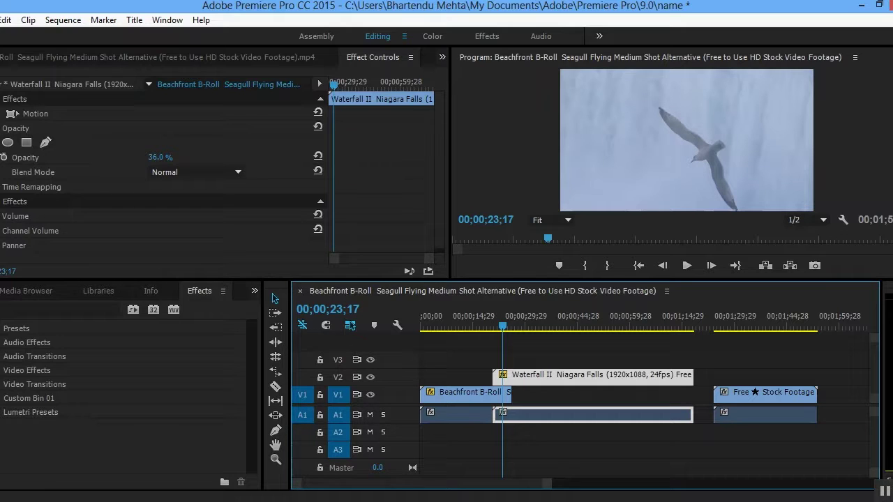
Expand the Waterfall II clip's Motion and Opacity settings to review them together.
{"action": "left_click", "coordinate": [2, 128]}
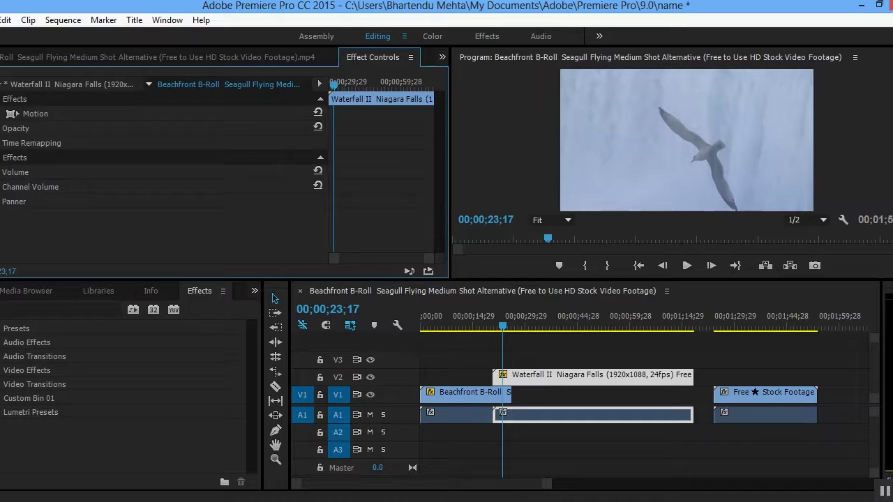
{"action": "left_click", "coordinate": [2, 113]}
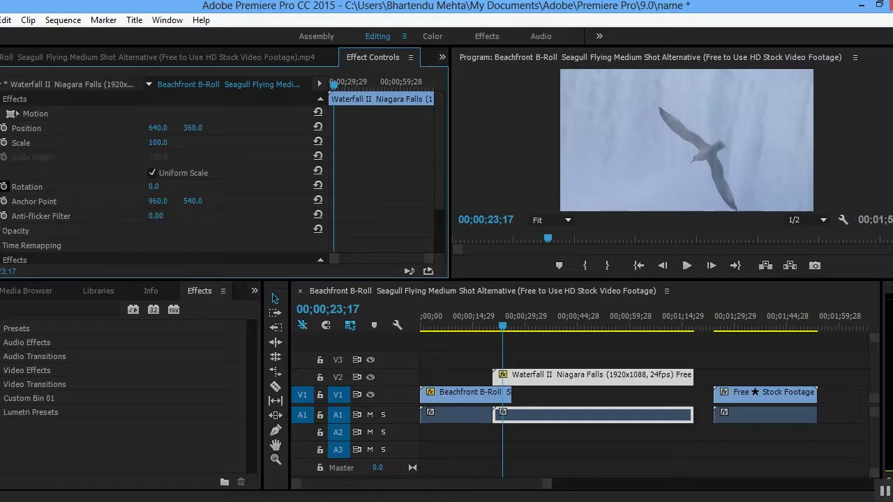
{"action": "left_click", "coordinate": [40, 229]}
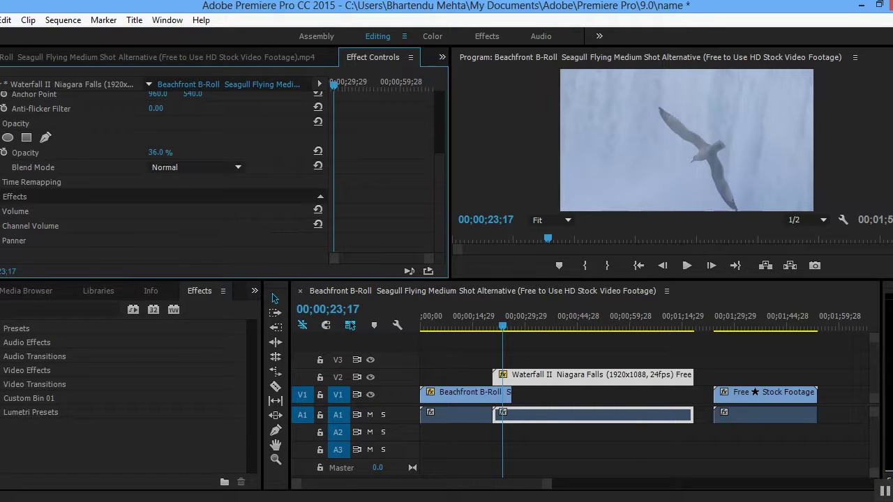
Expand the Waterfall II clip's Time Remapping and Volume settings and review them with the Motion and Opacity settings.
{"action": "left_click", "coordinate": [2, 182]}
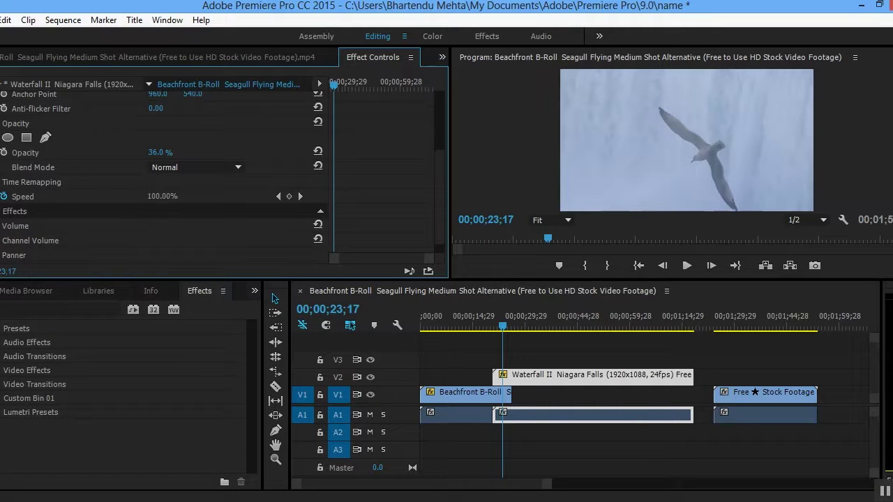
{"action": "left_click", "coordinate": [2, 225]}
{"action": "scroll", "coordinate": [7, 262], "scroll_direction": "down", "scroll_amount": 1}
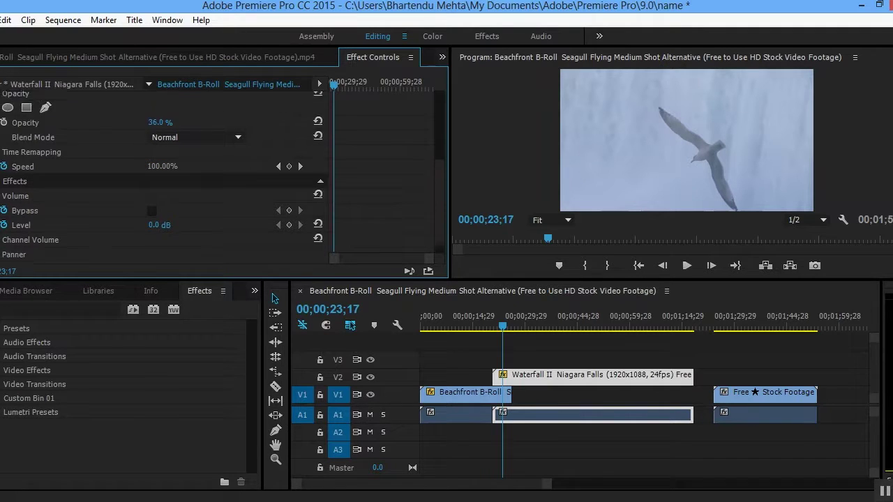
{"action": "scroll", "coordinate": [7, 181], "scroll_direction": "up", "scroll_amount": 3}
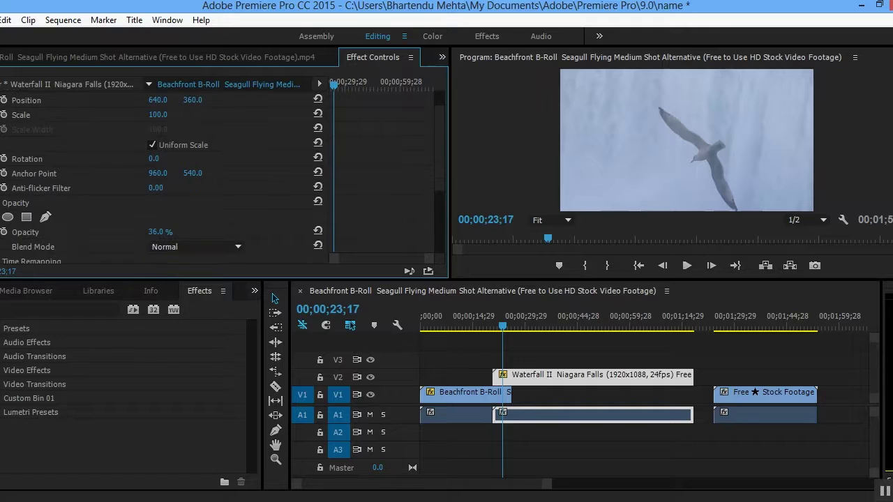
{"action": "scroll", "coordinate": [4, 104], "scroll_direction": "down", "scroll_amount": 1}
Turn position keyframing on and off again for the Waterfall II clip, deleting its keyframe, and enable scale keyframing at 00;00;23;17.
{"action": "left_click", "coordinate": [3, 101]}
{"action": "left_click", "coordinate": [5, 102]}
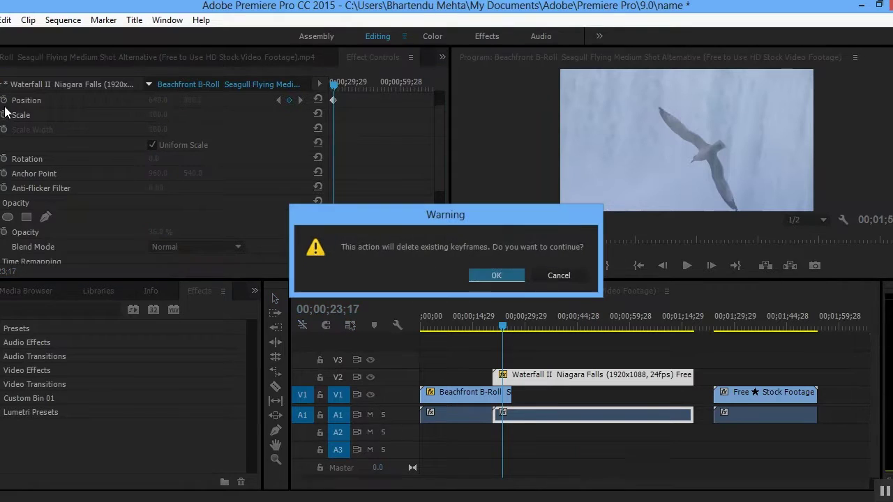
{"action": "left_click", "coordinate": [496, 275]}
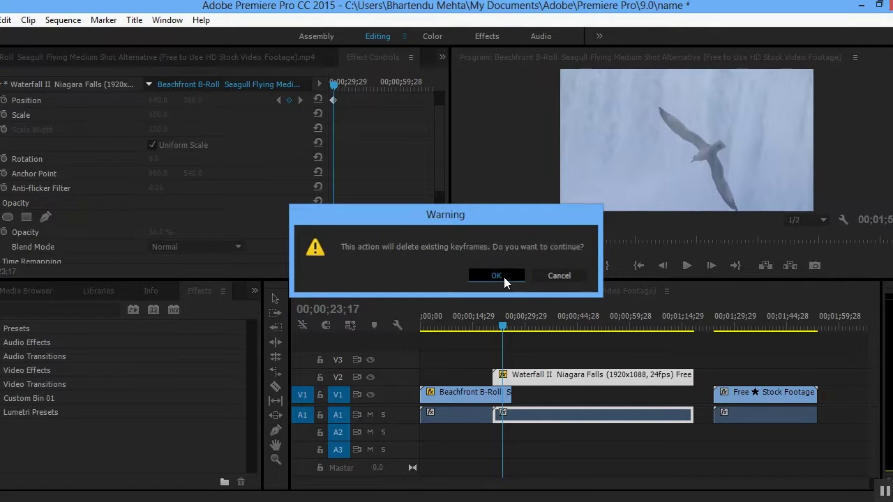
{"action": "left_click", "coordinate": [4, 115]}
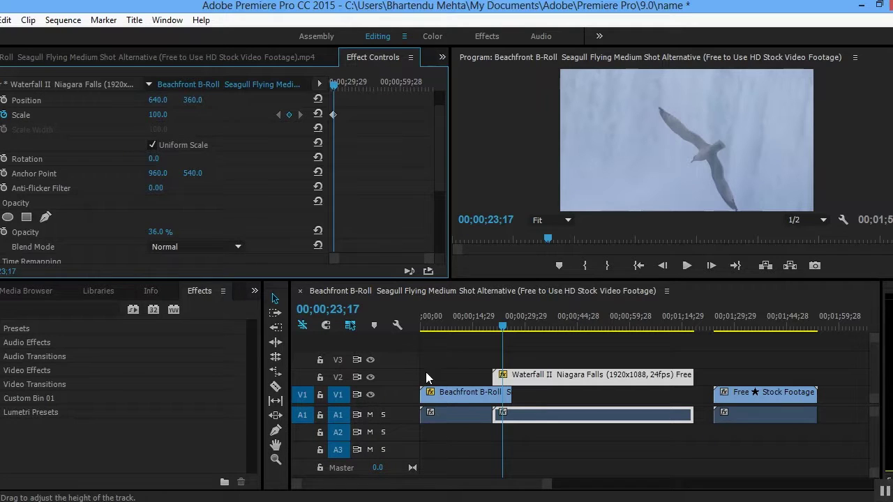
Keyframe the seagull clip's scale at 100 at 00;00;23;17 and at 310 at the start of the sequence.
{"action": "left_click", "coordinate": [451, 395]}
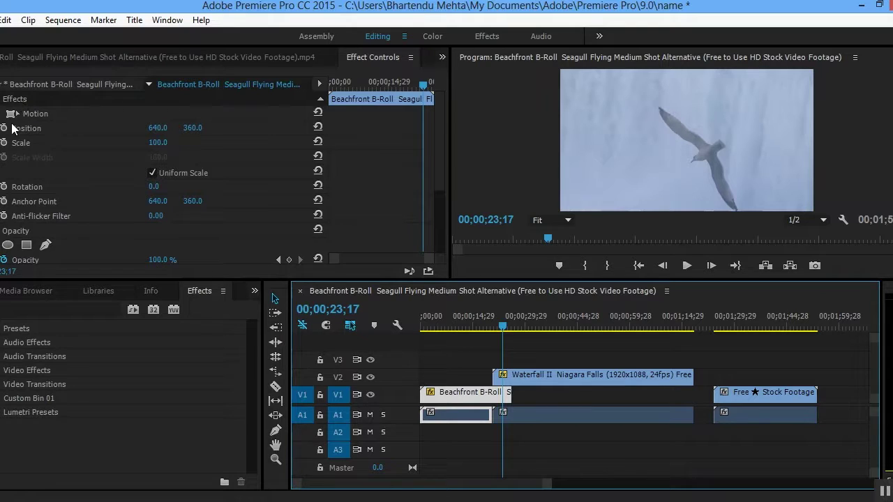
{"action": "left_click", "coordinate": [4, 142]}
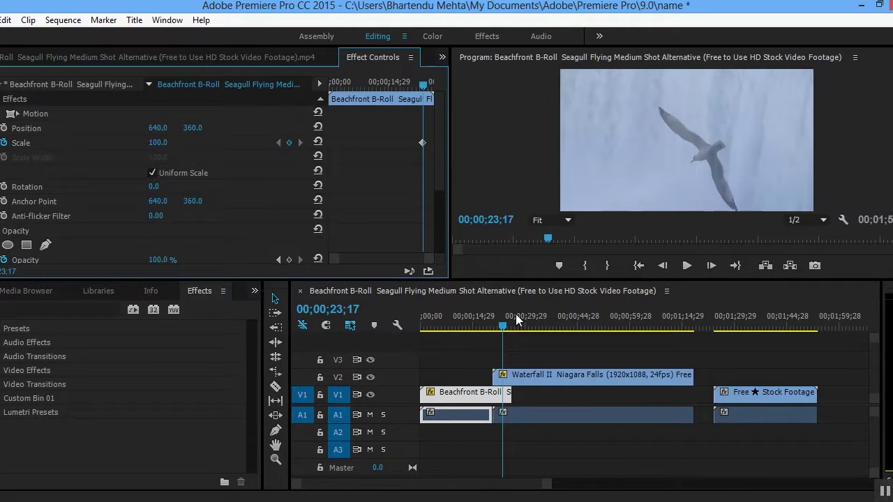
{"action": "left_click_drag", "start_coordinate": [502, 323], "coordinate": [412, 333]}
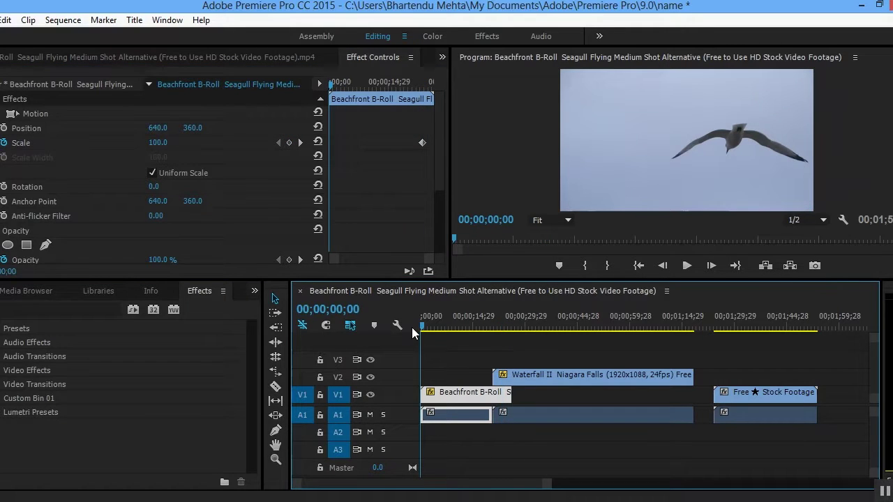
{"action": "left_click_drag", "start_coordinate": [158, 142], "coordinate": [303, 142]}
Play back and scrub through the seagull clip from the start to preview the scale animation.
{"action": "key", "text": "space"}
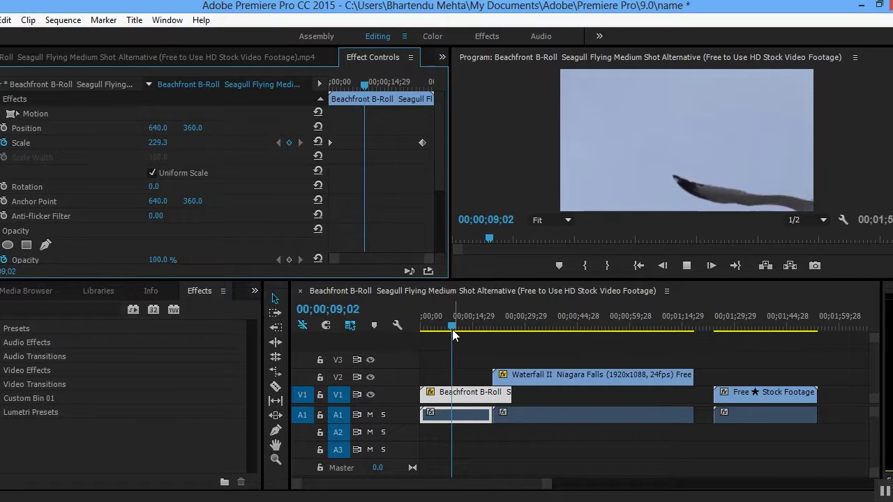
{"action": "left_click", "coordinate": [377, 328]}
{"action": "key", "text": "Home"}
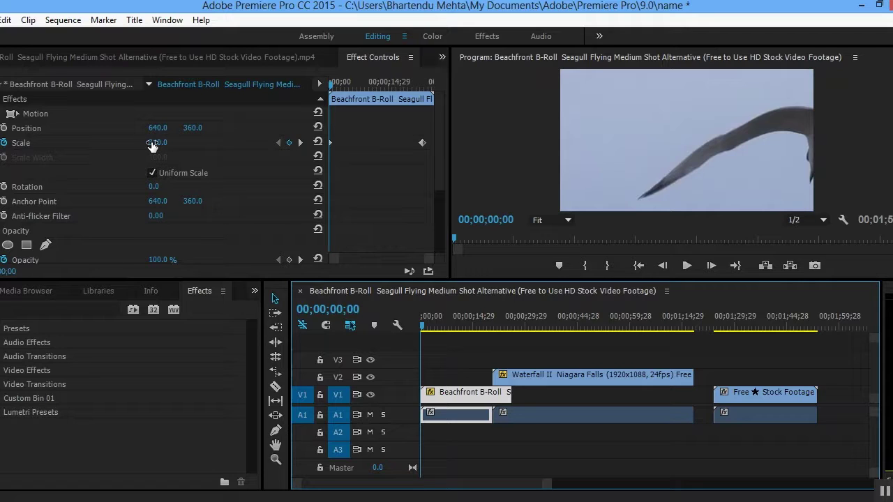
{"action": "left_click", "coordinate": [441, 326]}
{"action": "left_click_drag", "start_coordinate": [516, 324], "coordinate": [450, 329]}
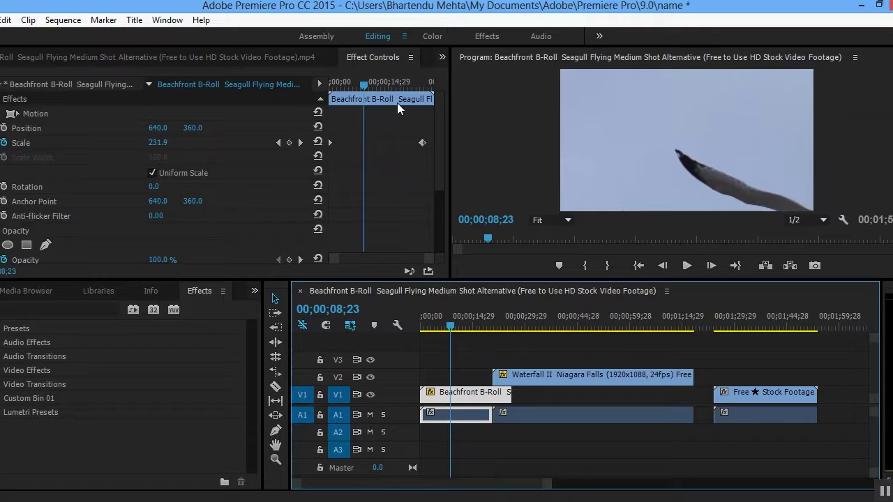
Delete the seagull clip's scale keyframe near its end and keyframe the scale at 100 at 00;00;04;21 instead.
{"action": "left_click", "coordinate": [423, 142]}
{"action": "key", "text": "Delete"}
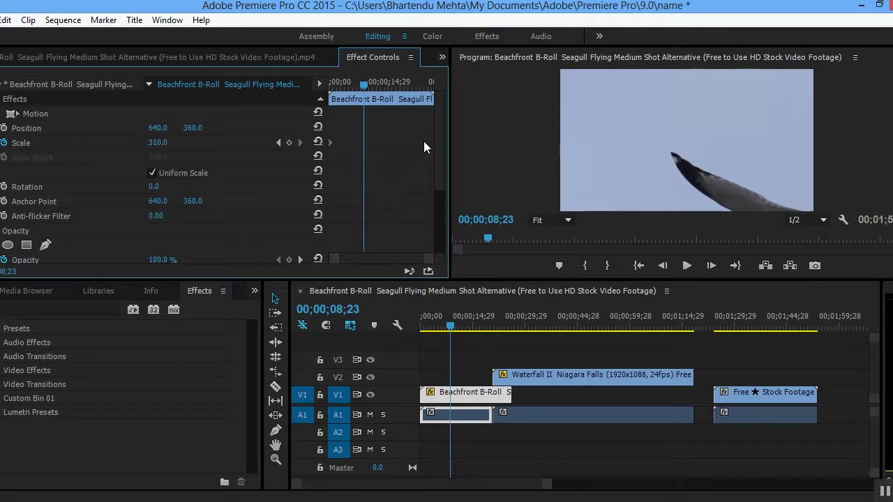
{"action": "left_click_drag", "start_coordinate": [363, 86], "coordinate": [347, 85]}
{"action": "left_click", "coordinate": [156, 142]}
{"action": "type", "text": "100"}
{"action": "key", "text": "Return"}
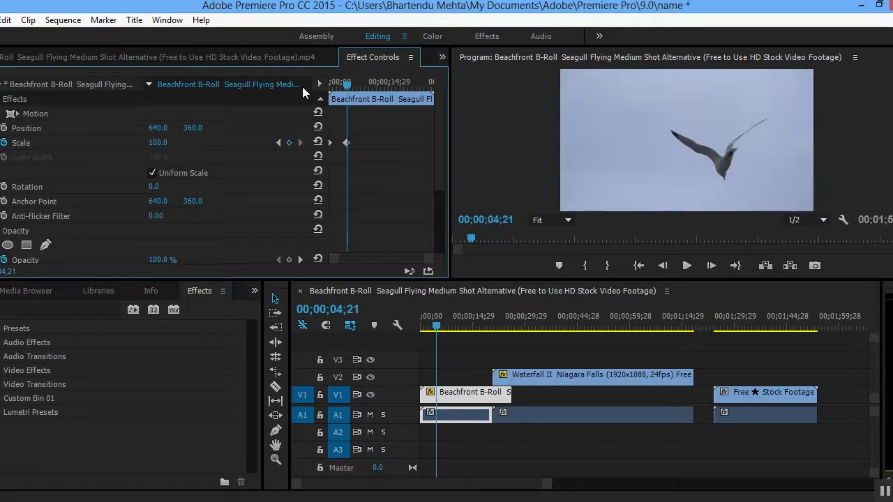
Add seagull scale keyframes of 310 at 00;00;09;28 and 100 at 00;00;13;18.
{"action": "left_click_drag", "start_coordinate": [354, 85], "coordinate": [369, 84]}
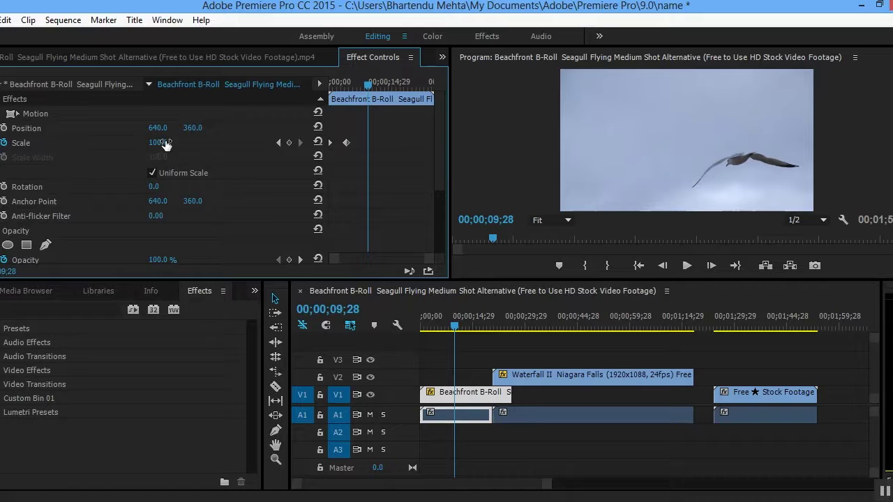
{"action": "left_click", "coordinate": [159, 142]}
{"action": "type", "text": "310"}
{"action": "key", "text": "Return"}
{"action": "left_click_drag", "start_coordinate": [368, 84], "coordinate": [383, 85]}
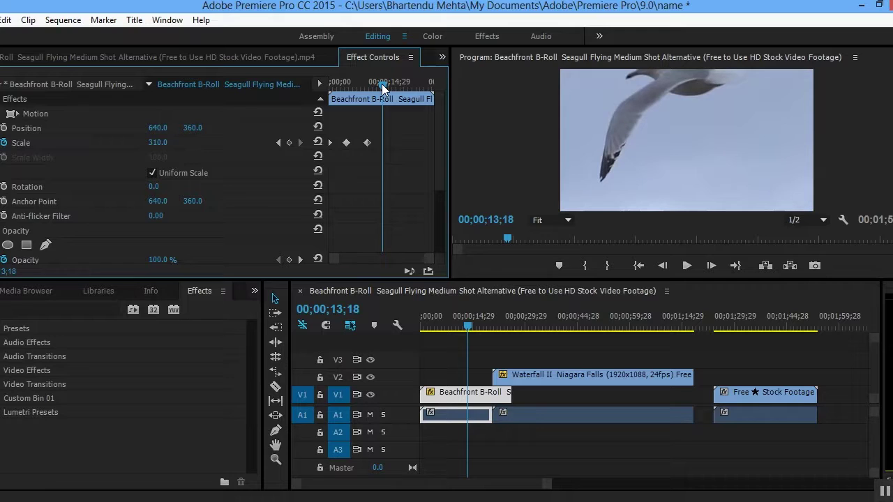
{"action": "left_click", "coordinate": [158, 143]}
{"action": "type", "text": "100"}
{"action": "key", "text": "Return"}
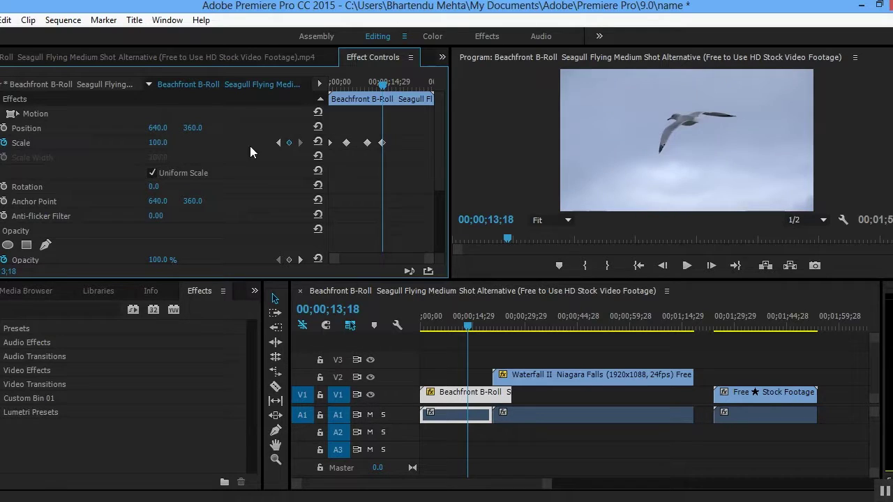
Play the sequence from the start to preview the seagull clip's repeated zooming.
{"action": "left_click_drag", "start_coordinate": [469, 326], "coordinate": [409, 325]}
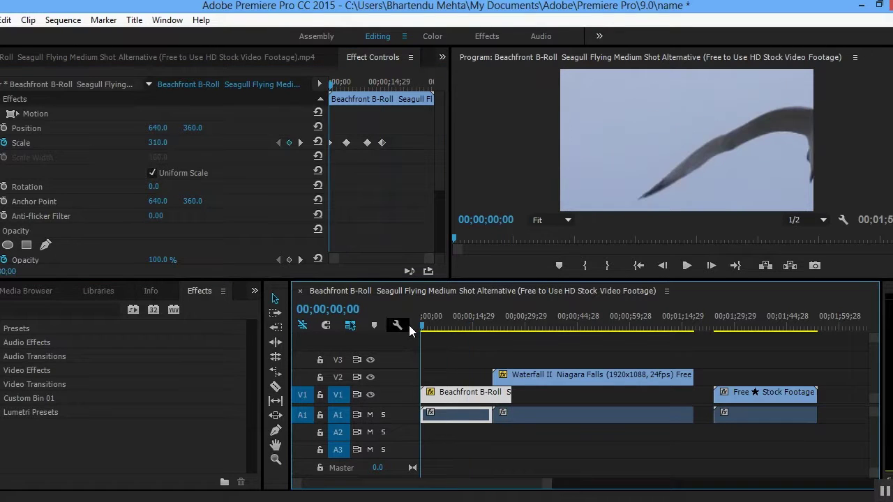
{"action": "key", "text": "space"}
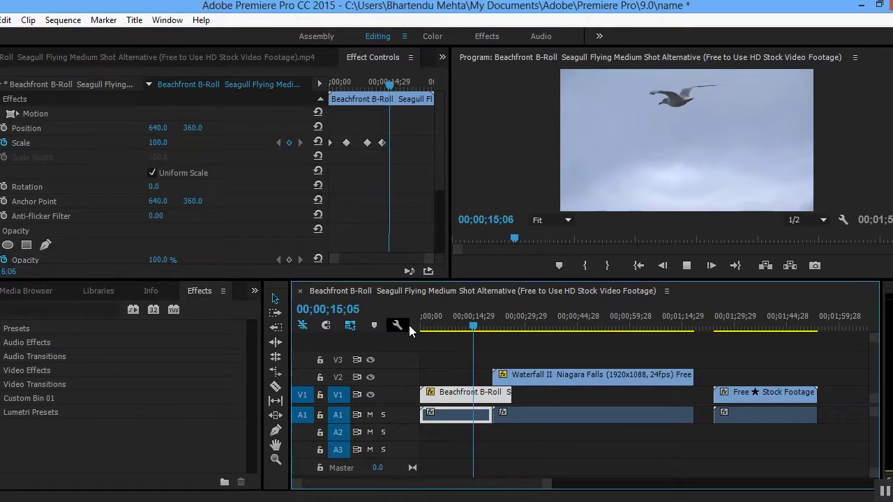
{"action": "key", "text": "space"}
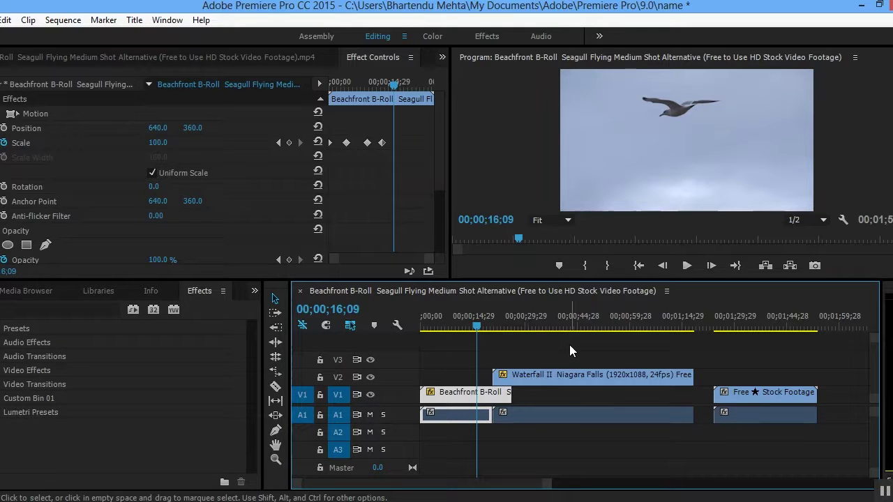
Select the Waterfall II clip and enable opacity keyframing at 00;00;24;17, near the seagull clip's end.
{"action": "left_click_drag", "start_coordinate": [477, 328], "coordinate": [506, 326]}
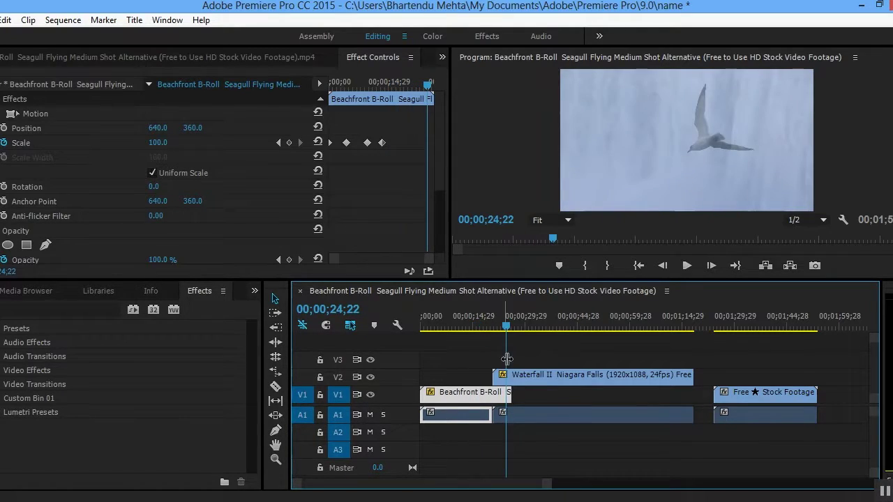
{"action": "left_click", "coordinate": [519, 378]}
{"action": "left_click", "coordinate": [505, 326]}
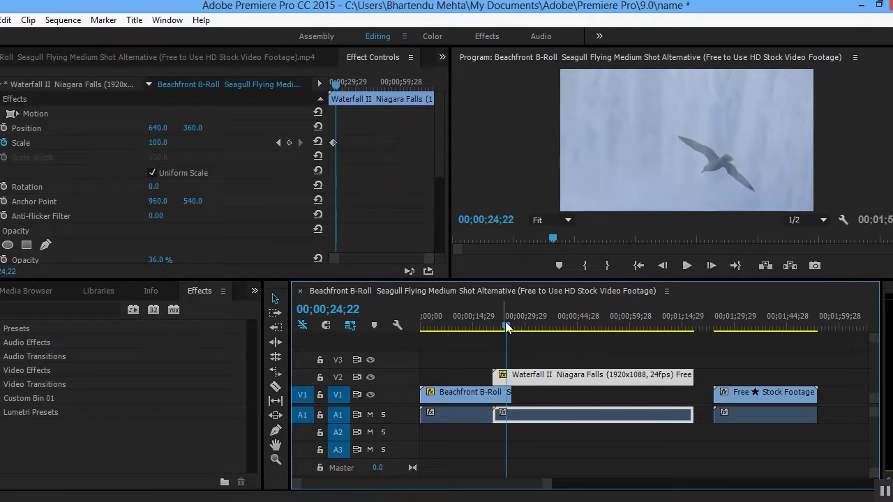
{"action": "left_click_drag", "start_coordinate": [444, 145], "coordinate": [447, 187]}
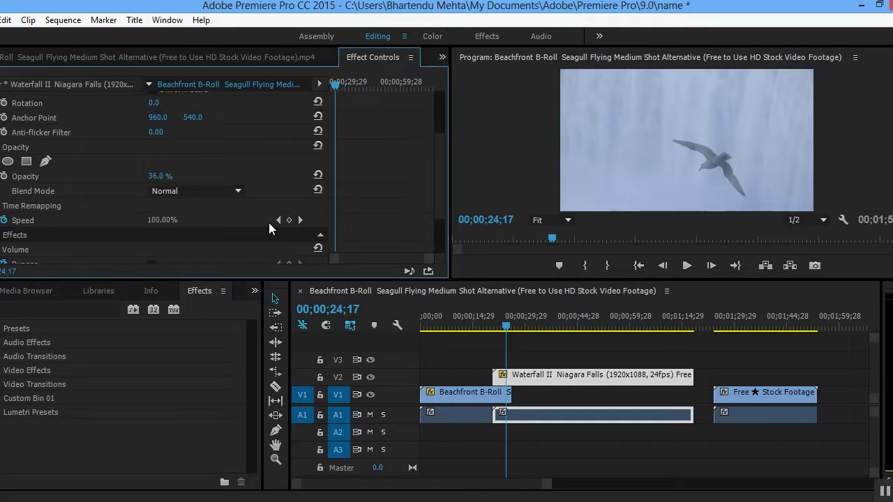
{"action": "left_click", "coordinate": [4, 176]}
Set the Waterfall II clip's opacity to 100% at 00;00;29;28 and play back the fade.
{"action": "left_click_drag", "start_coordinate": [507, 328], "coordinate": [525, 331]}
{"action": "left_click", "coordinate": [159, 175]}
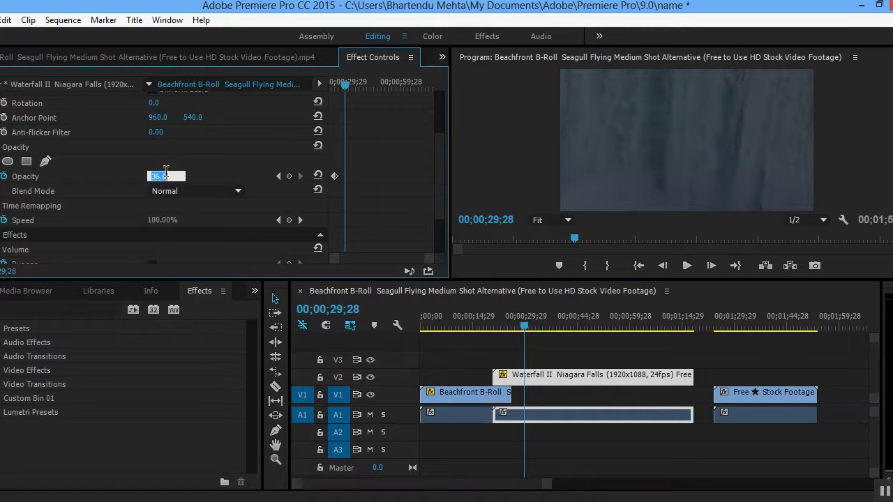
{"action": "type", "text": "100"}
{"action": "key", "text": "Return"}
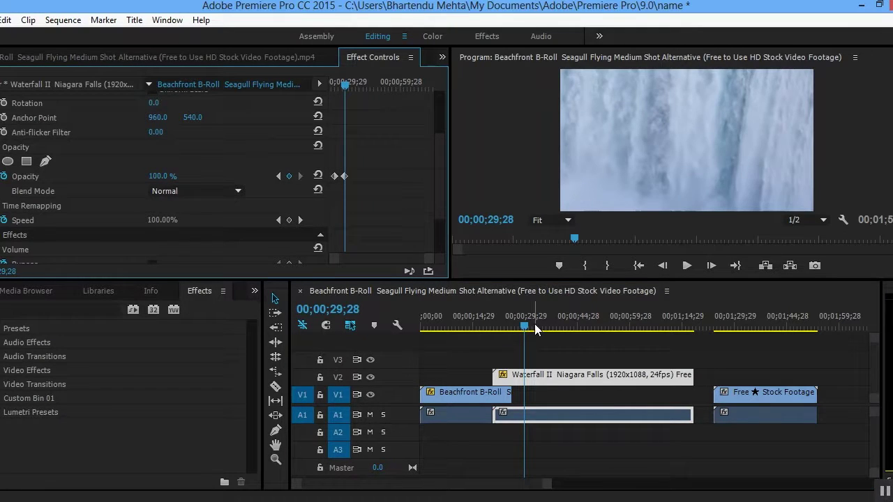
{"action": "left_click_drag", "start_coordinate": [526, 329], "coordinate": [499, 330]}
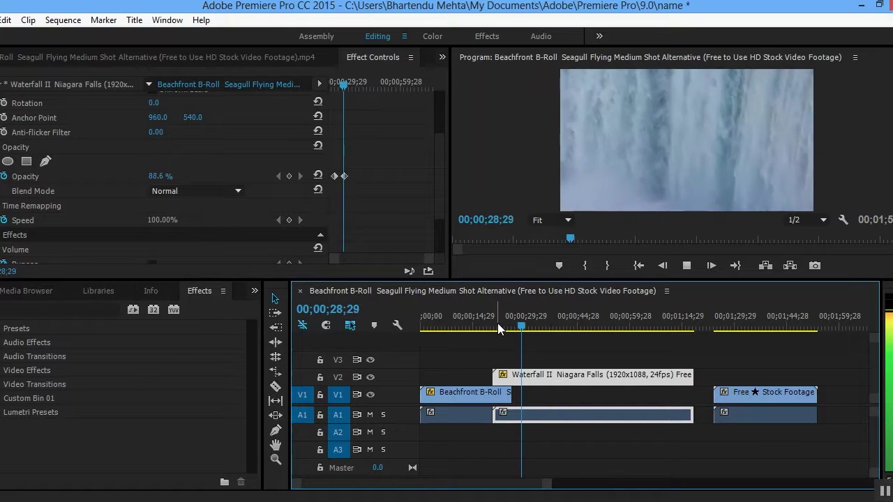
{"action": "key", "text": "space"}
Shorten the Waterfall II fade by moving its second opacity keyframe to just before 00;00;26;17, and play back the overlap.
{"action": "left_click", "coordinate": [344, 176]}
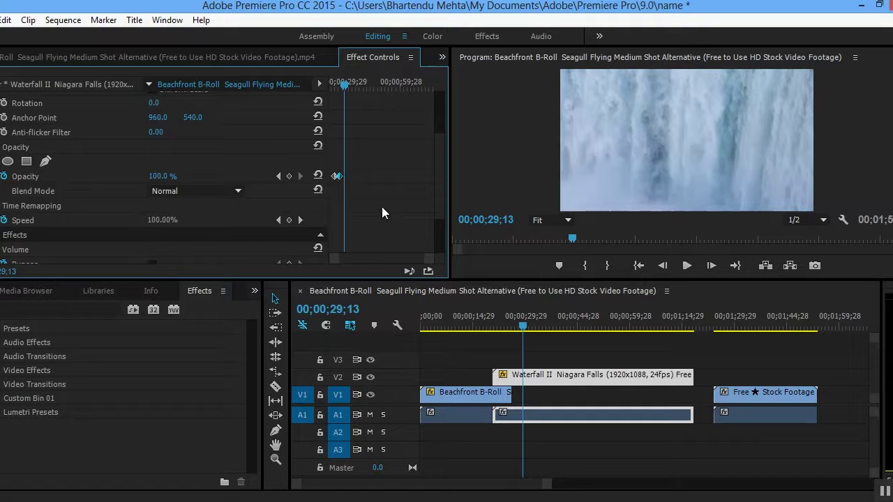
{"action": "left_click_drag", "start_coordinate": [427, 259], "coordinate": [387, 257]}
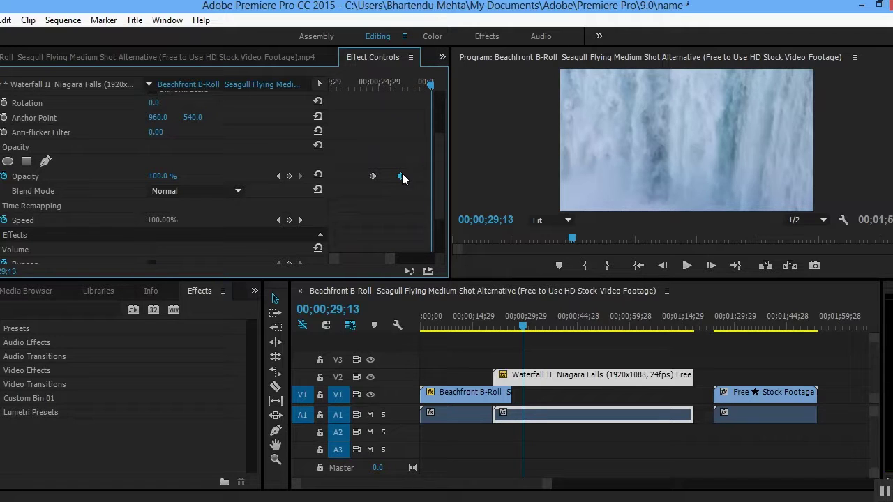
{"action": "left_click_drag", "start_coordinate": [401, 177], "coordinate": [395, 177]}
{"action": "left_click", "coordinate": [497, 325]}
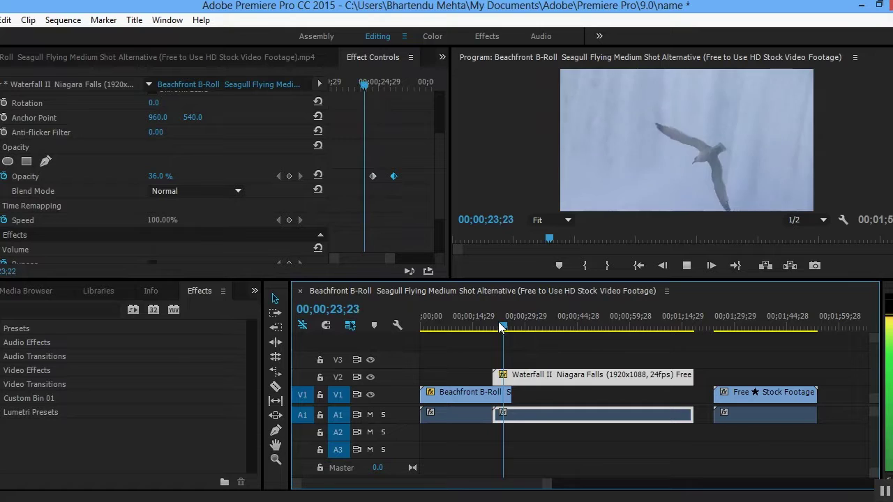
{"action": "key", "text": "space"}
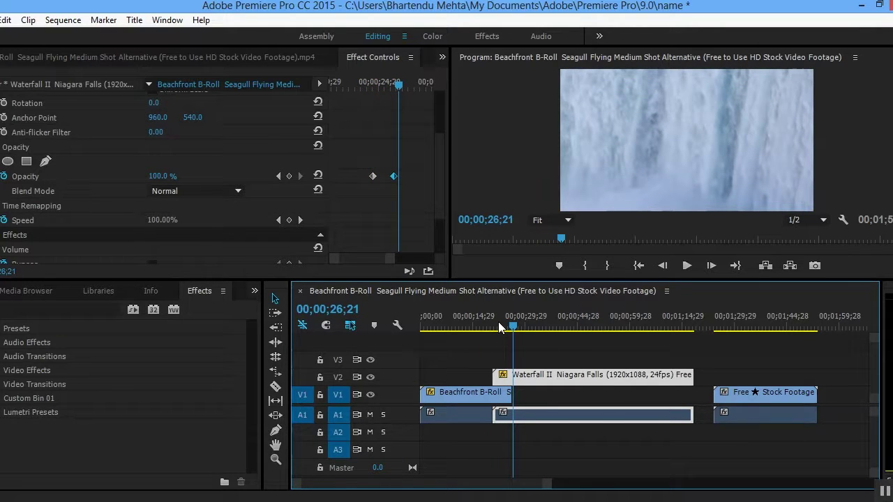
{"action": "mouse_move", "coordinate": [515, 327]}
{"action": "left_mouse_down"}
{"action": "mouse_move", "coordinate": [500, 326]}
{"action": "mouse_move", "coordinate": [516, 328]}
{"action": "left_mouse_up"}
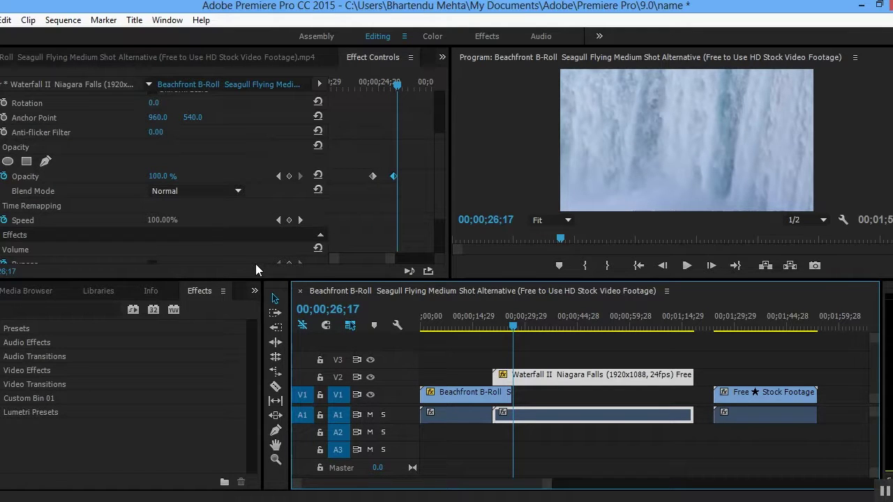
Expand the Generate category of the video effects and browse the effects it contains.
{"action": "left_click", "coordinate": [25, 307]}
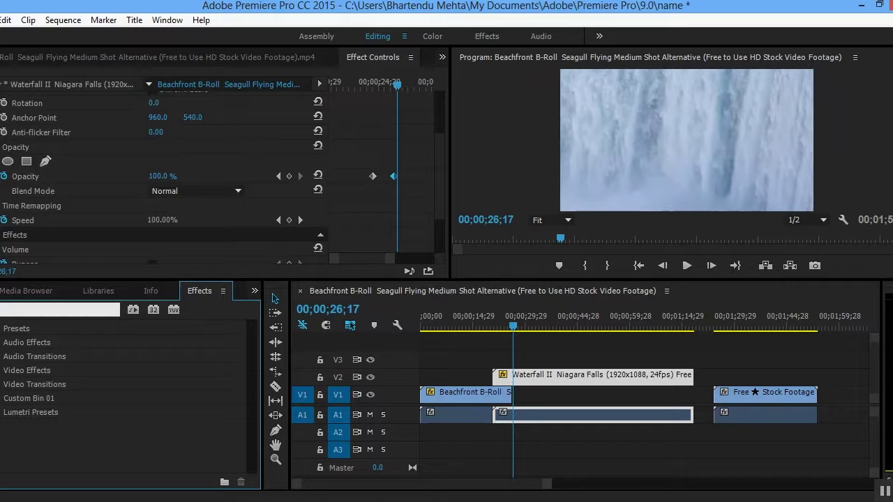
{"action": "left_click", "coordinate": [4, 371]}
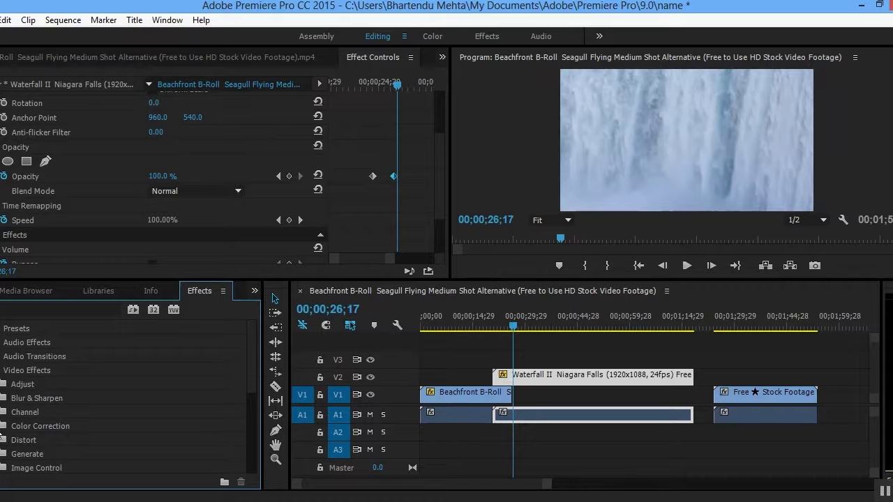
{"action": "left_click", "coordinate": [3, 454]}
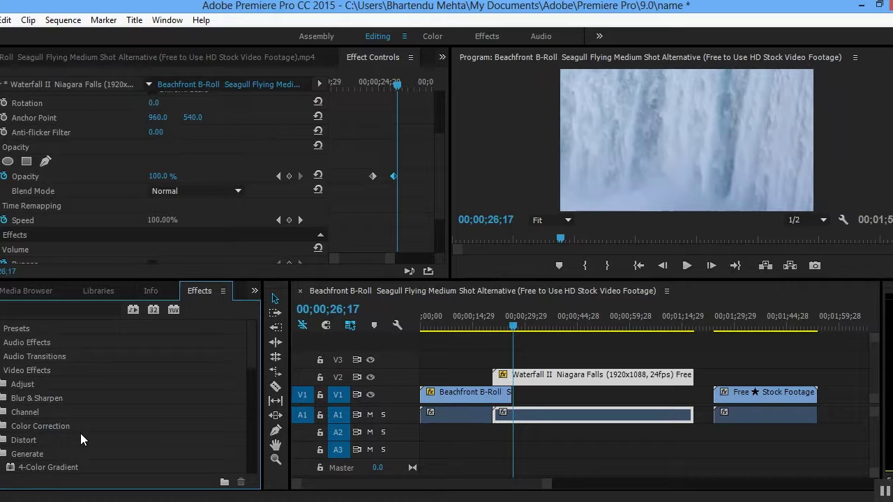
{"action": "scroll", "coordinate": [84, 433], "scroll_direction": "down", "scroll_amount": 5}
{"action": "scroll", "coordinate": [36, 335], "scroll_direction": "up", "scroll_amount": 3}
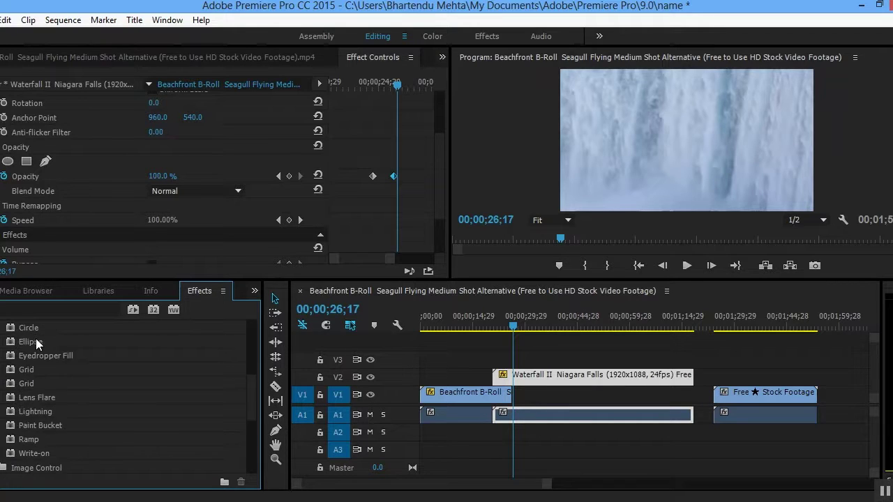
Apply the Lens Flare effect to the Falling Leaves stock footage clip and preview several frames, ending at 00;01;38;11.
{"action": "left_click", "coordinate": [33, 357]}
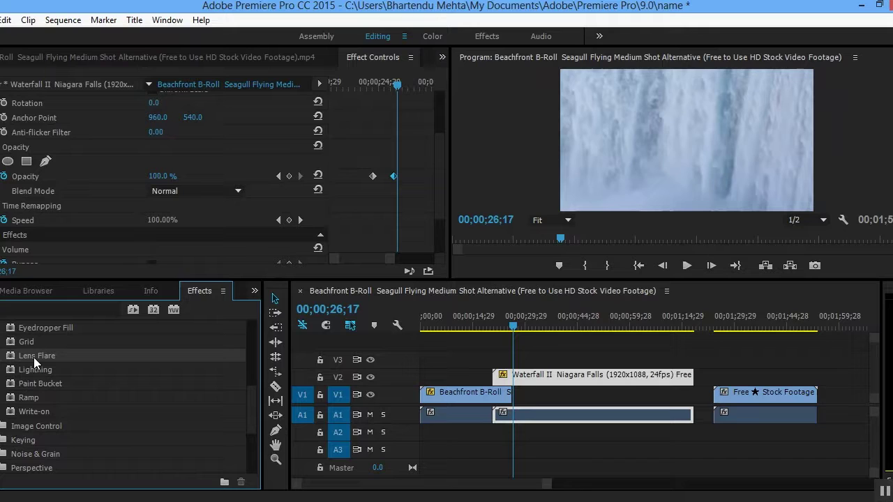
{"action": "left_click_drag", "start_coordinate": [33, 357], "coordinate": [441, 398]}
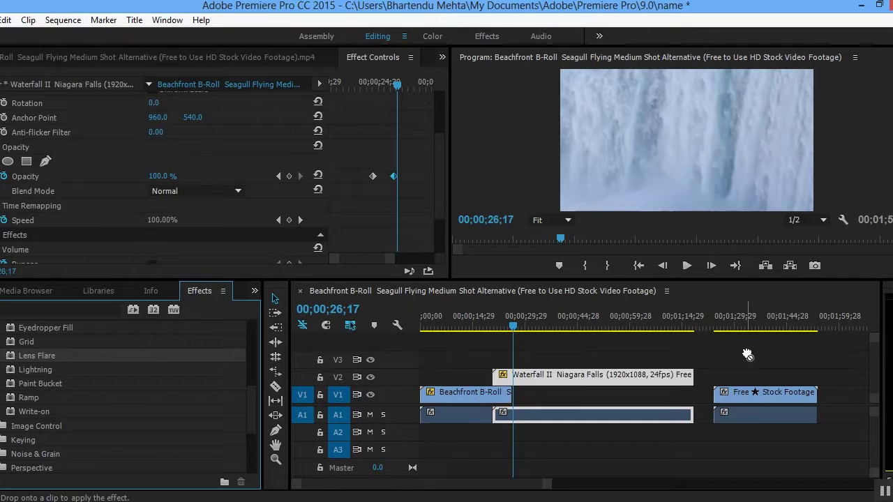
{"action": "left_click", "coordinate": [749, 401]}
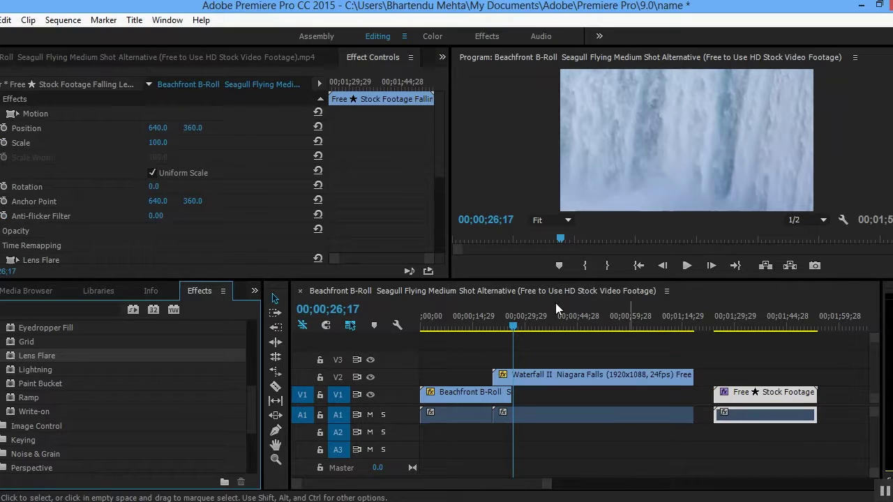
{"action": "left_click_drag", "start_coordinate": [513, 324], "coordinate": [744, 319]}
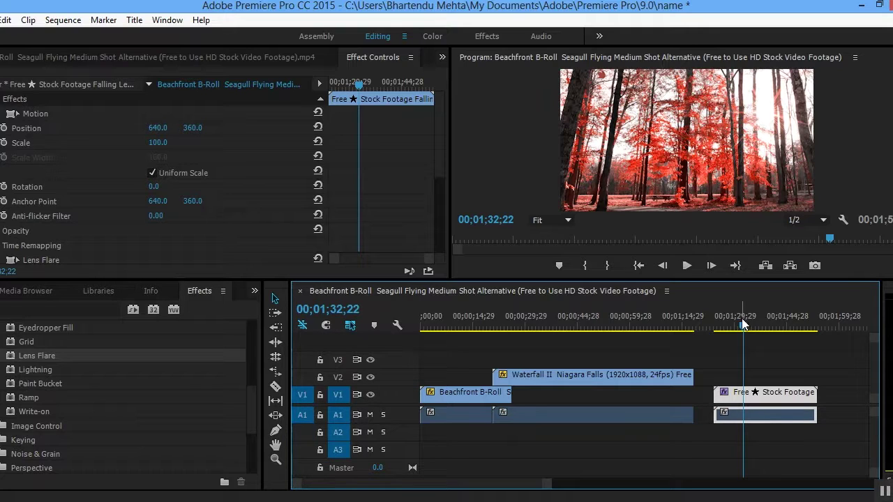
{"action": "left_click_drag", "start_coordinate": [742, 324], "coordinate": [771, 326]}
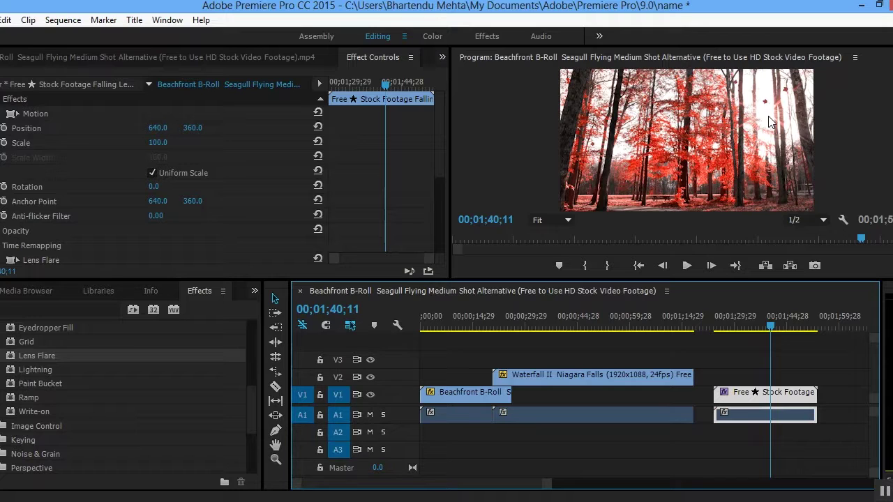
{"action": "left_click_drag", "start_coordinate": [772, 325], "coordinate": [749, 326]}
{"action": "left_click", "coordinate": [764, 327]}
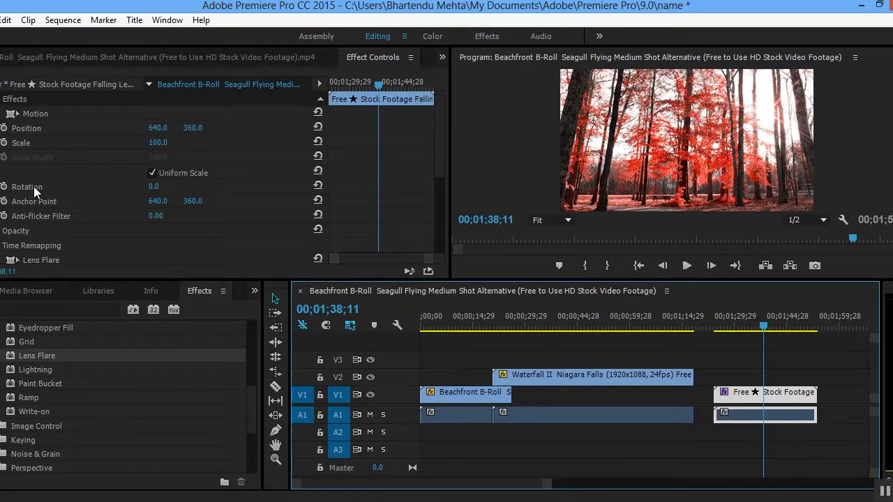
Reveal the Lens Flare settings, try different Blend With Original amounts, and set it to 1%.
{"action": "left_click", "coordinate": [10, 113]}
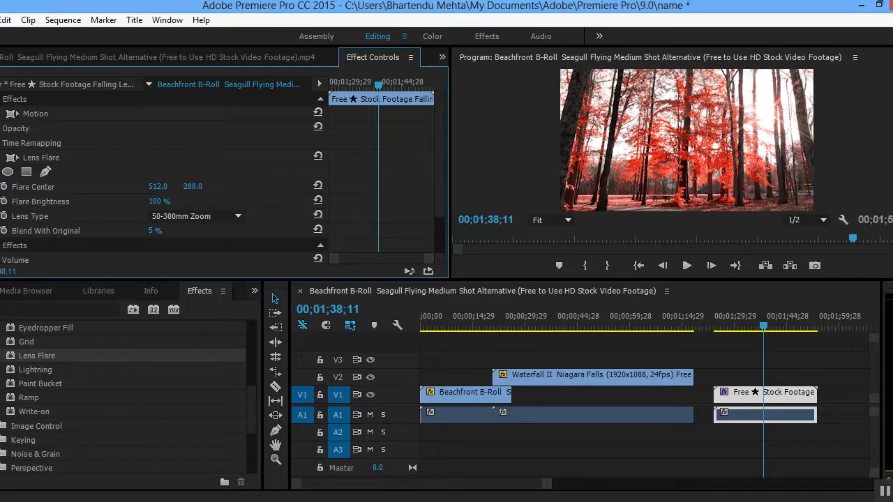
{"action": "left_click_drag", "start_coordinate": [155, 230], "coordinate": [231, 230]}
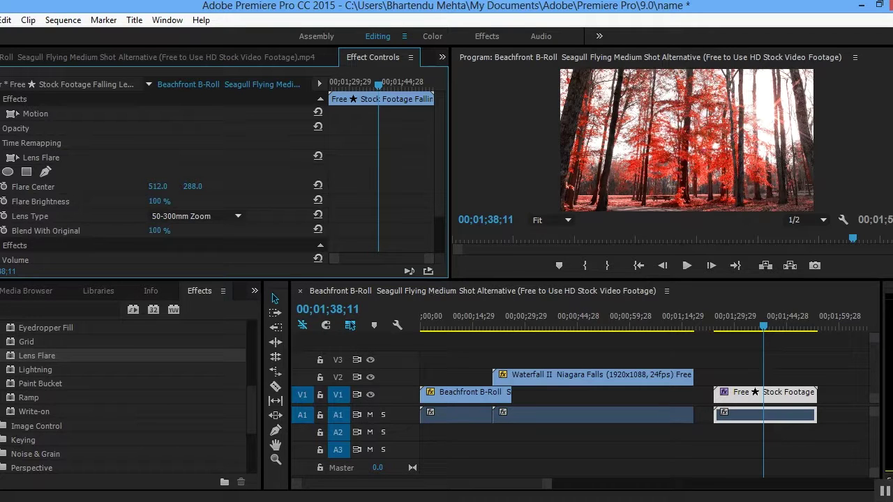
{"action": "mouse_move", "coordinate": [153, 231]}
{"action": "left_mouse_down"}
{"action": "mouse_move", "coordinate": [105, 231]}
{"action": "mouse_move", "coordinate": [146, 230]}
{"action": "mouse_move", "coordinate": [136, 230]}
{"action": "left_mouse_up"}
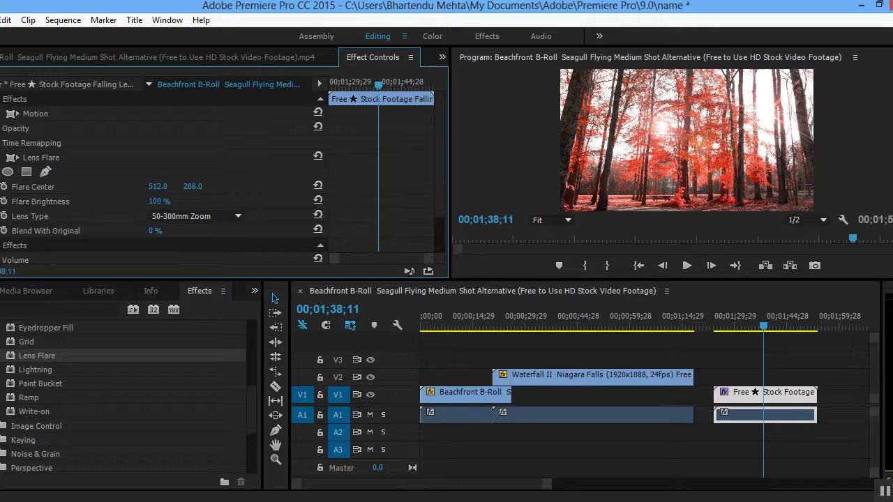
{"action": "mouse_move", "coordinate": [155, 230]}
{"action": "left_mouse_down"}
{"action": "mouse_move", "coordinate": [168, 230]}
{"action": "mouse_move", "coordinate": [148, 230]}
{"action": "left_mouse_up"}
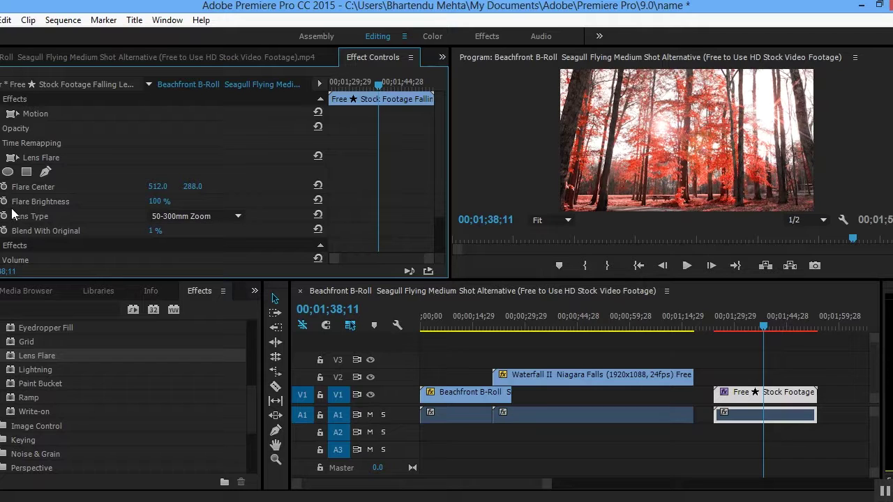
Enable Flare Center keyframing at 00;01;38;11 and set its horizontal value to 759 at 00;01;29;22.
{"action": "left_click", "coordinate": [4, 187]}
{"action": "left_click_drag", "start_coordinate": [379, 89], "coordinate": [349, 85]}
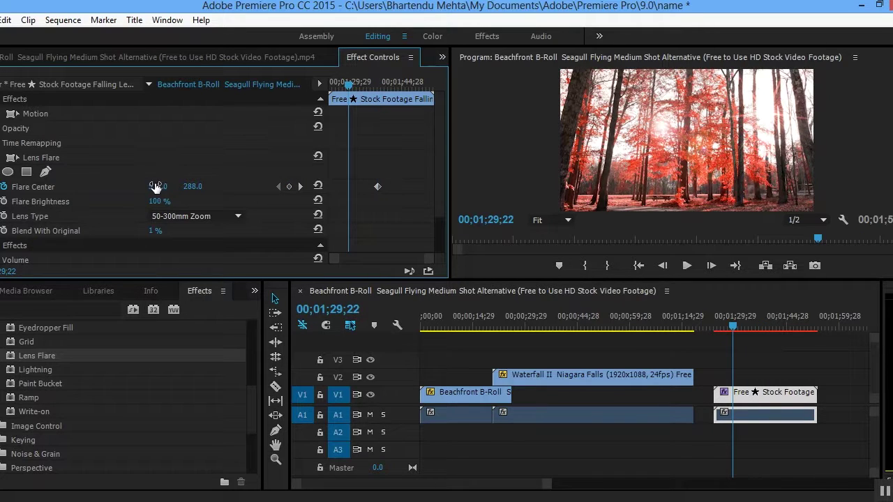
{"action": "left_click_drag", "start_coordinate": [158, 186], "coordinate": [279, 186]}
Change the Flare Center's vertical value between the two existing keyframes, and set it to 499 at 00;01;44;18.
{"action": "left_click_drag", "start_coordinate": [349, 85], "coordinate": [364, 86]}
{"action": "left_click_drag", "start_coordinate": [193, 186], "coordinate": [310, 186]}
{"action": "left_click_drag", "start_coordinate": [363, 89], "coordinate": [400, 85]}
{"action": "left_click_drag", "start_coordinate": [192, 185], "coordinate": [201, 183]}
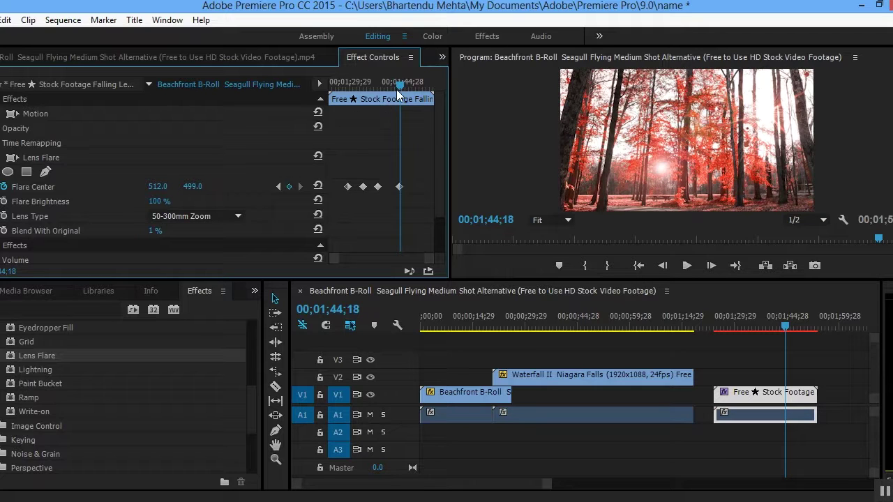
Set the Flare Center's horizontal value to 232 at 00;01;50;23 and play back the flare animation from 00;01;27;10.
{"action": "left_click_drag", "start_coordinate": [398, 91], "coordinate": [422, 85]}
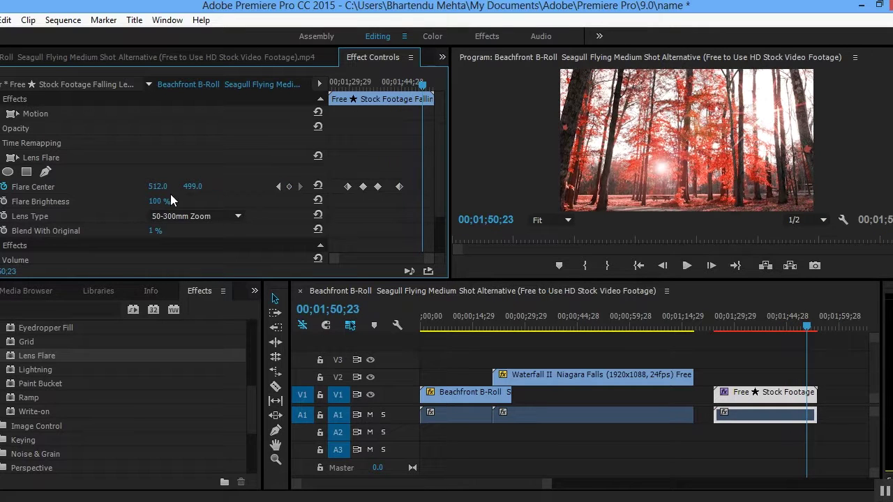
{"action": "left_click_drag", "start_coordinate": [158, 186], "coordinate": [163, 188]}
{"action": "left_click", "coordinate": [340, 81]}
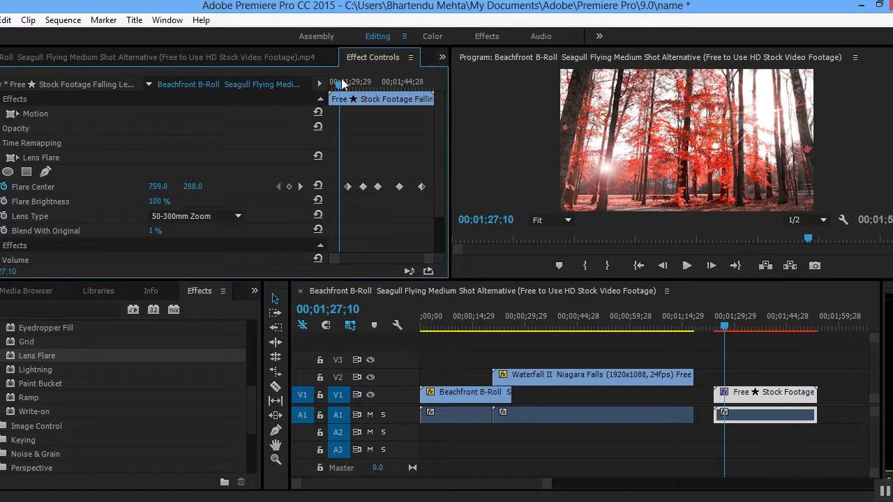
{"action": "key", "text": "space"}
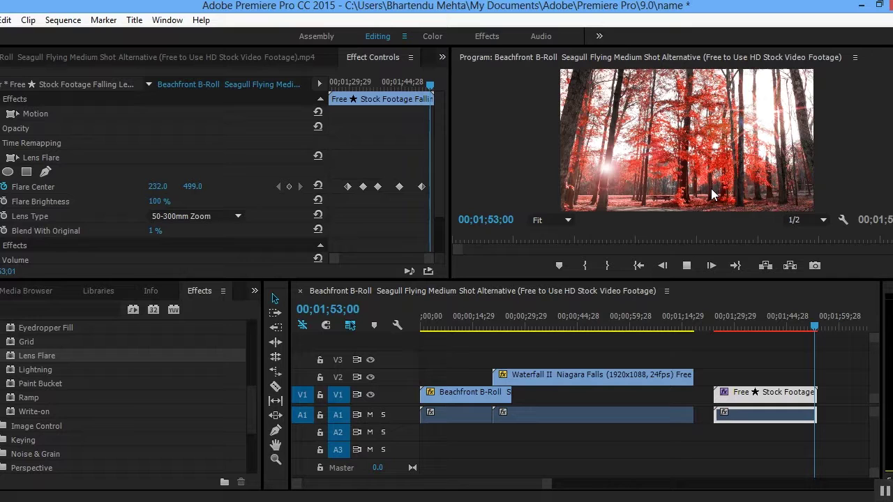
{"action": "key", "text": "space"}
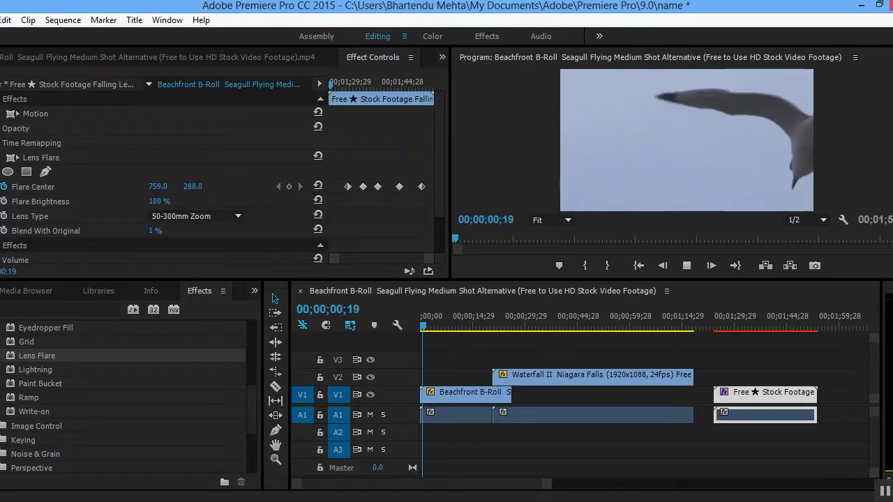
Set the seagull clip's horizontal position to 231 at 00;00;00;00 and enable Position keyframing.
{"action": "left_click", "coordinate": [448, 312]}
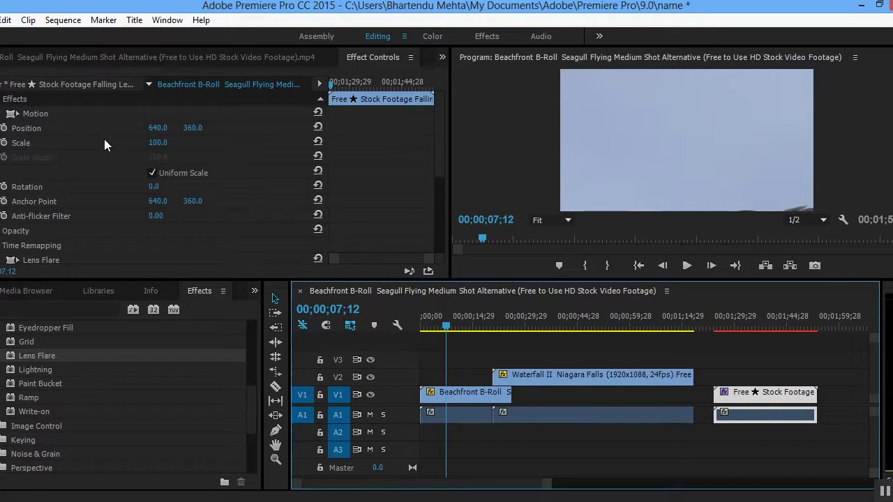
{"action": "left_click", "coordinate": [439, 392]}
{"action": "left_click_drag", "start_coordinate": [444, 323], "coordinate": [382, 315]}
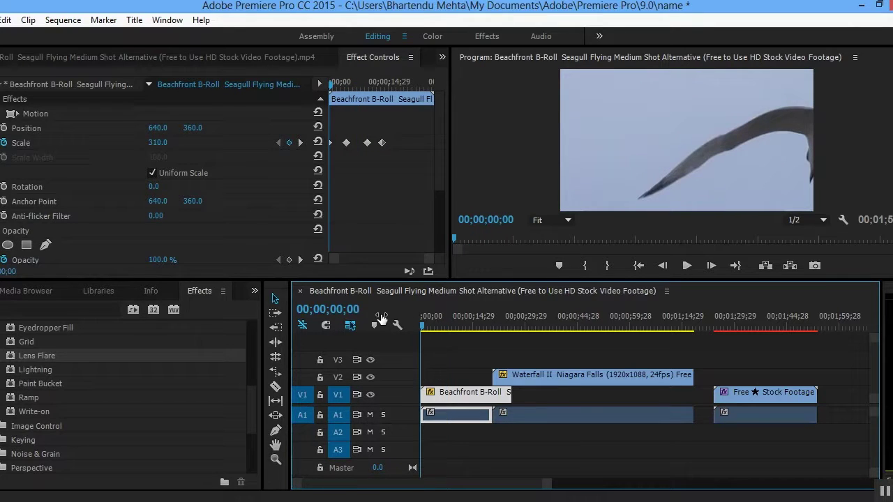
{"action": "left_click_drag", "start_coordinate": [155, 132], "coordinate": [4, 134]}
{"action": "left_click", "coordinate": [4, 128]}
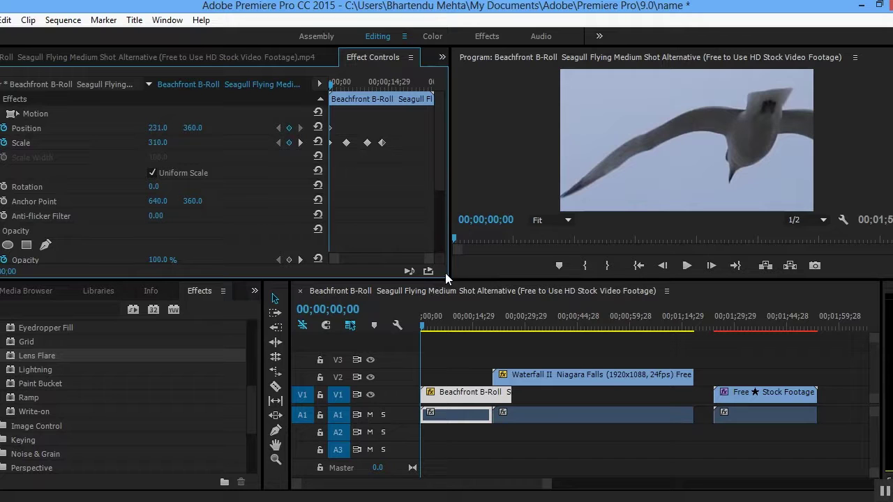
Set the seagull clip's horizontal position to 385 at 00;00;03;23 and play back the movement from the start.
{"action": "mouse_move", "coordinate": [422, 328]}
{"action": "left_mouse_down"}
{"action": "mouse_move", "coordinate": [443, 330]}
{"action": "mouse_move", "coordinate": [436, 334]}
{"action": "left_mouse_up"}
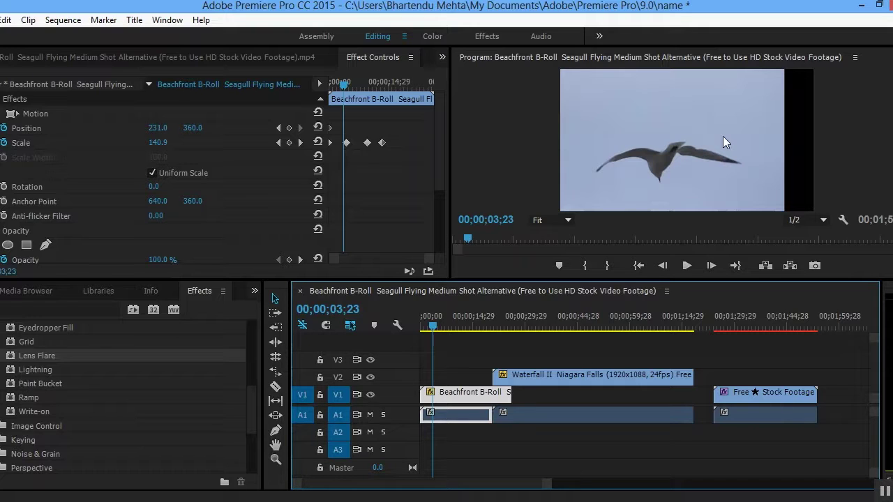
{"action": "left_click_drag", "start_coordinate": [159, 128], "coordinate": [262, 128]}
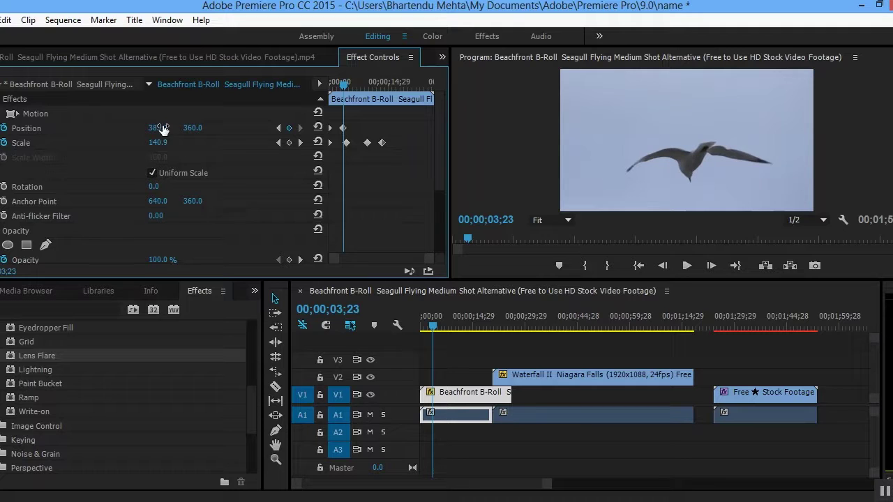
{"action": "left_click_drag", "start_coordinate": [431, 330], "coordinate": [401, 324]}
{"action": "key", "text": "space"}
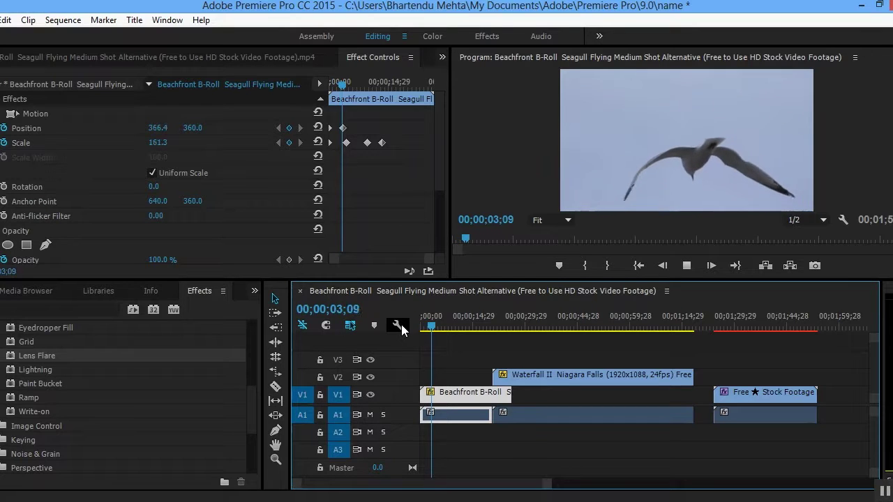
{"action": "key", "text": "space"}
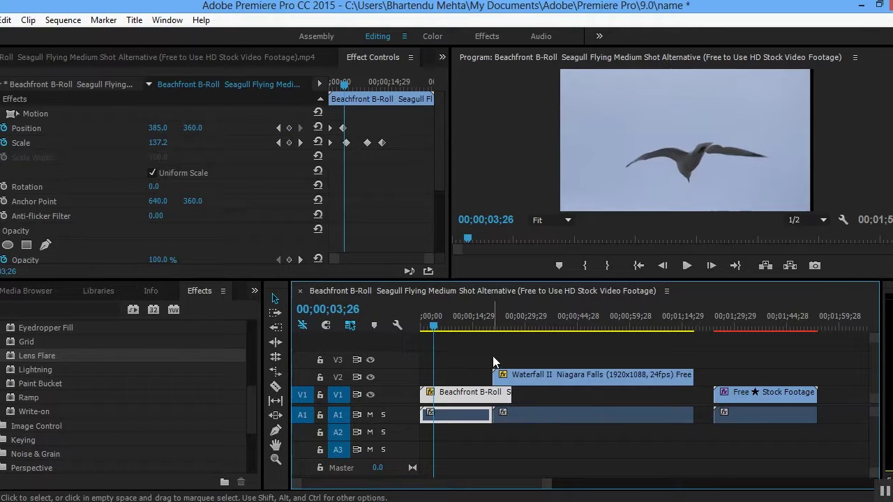
Set the seagull clip's horizontal position to 579 at 00;00;04;29 and play back the clip from the start.
{"action": "mouse_move", "coordinate": [442, 330]}
{"action": "left_mouse_down"}
{"action": "mouse_move", "coordinate": [448, 323]}
{"action": "mouse_move", "coordinate": [438, 323]}
{"action": "left_mouse_up"}
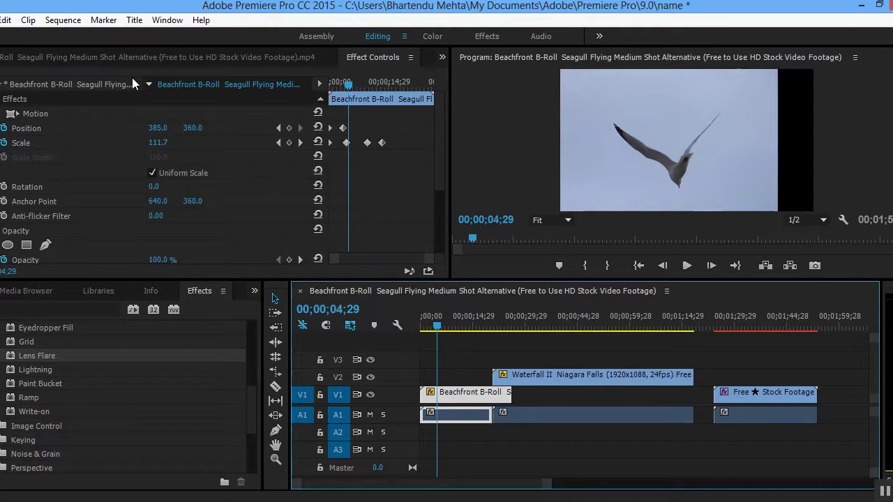
{"action": "left_click_drag", "start_coordinate": [158, 128], "coordinate": [194, 128]}
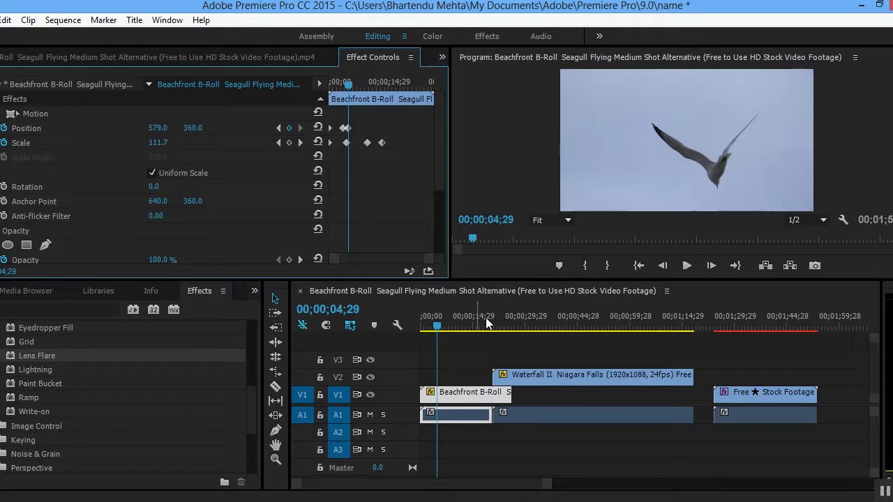
{"action": "left_click_drag", "start_coordinate": [438, 332], "coordinate": [394, 327]}
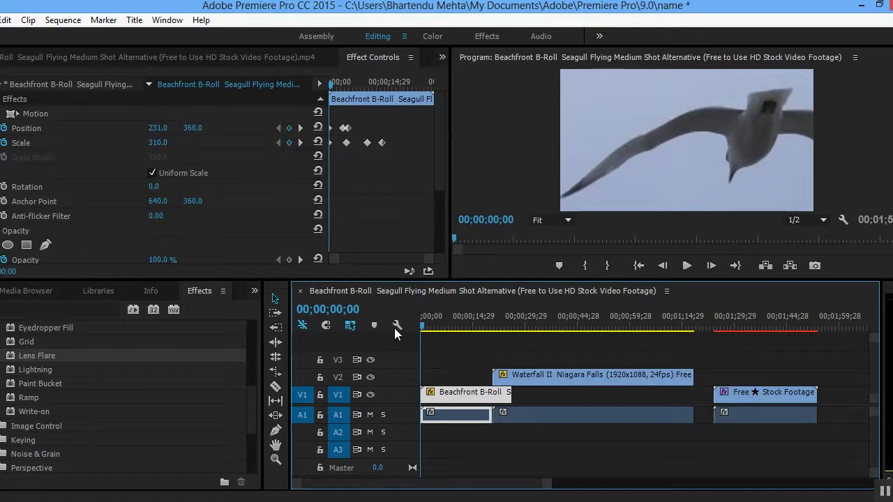
{"action": "key", "text": "space"}
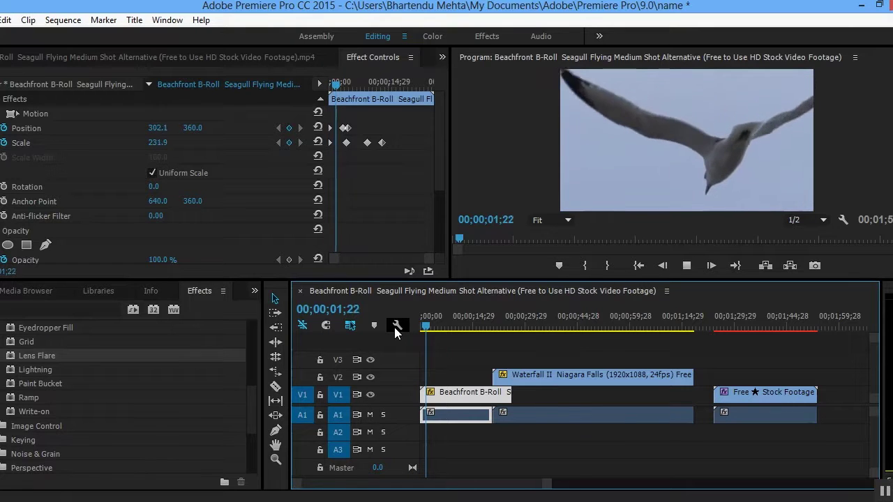
{"action": "key", "text": "space"}
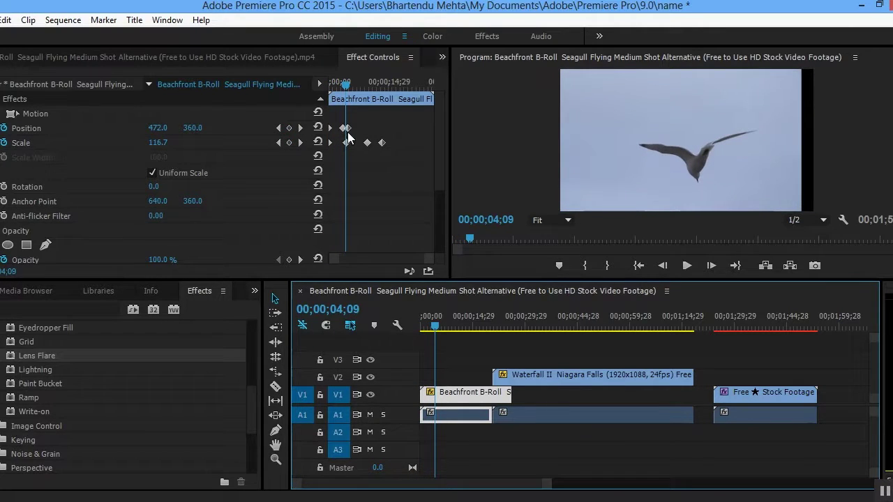
Move the 00;00;03;23 Position keyframe to the last Scale keyframe's time, and replace the 00;00;04;29 one with horizontal position 627.7 at 00;00;04;19.
{"action": "left_click_drag", "start_coordinate": [346, 129], "coordinate": [382, 128]}
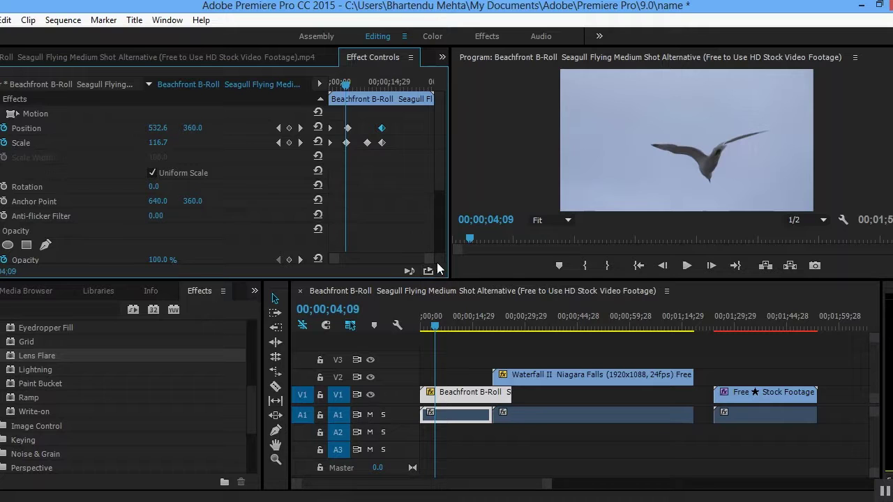
{"action": "left_click_drag", "start_coordinate": [430, 264], "coordinate": [412, 262]}
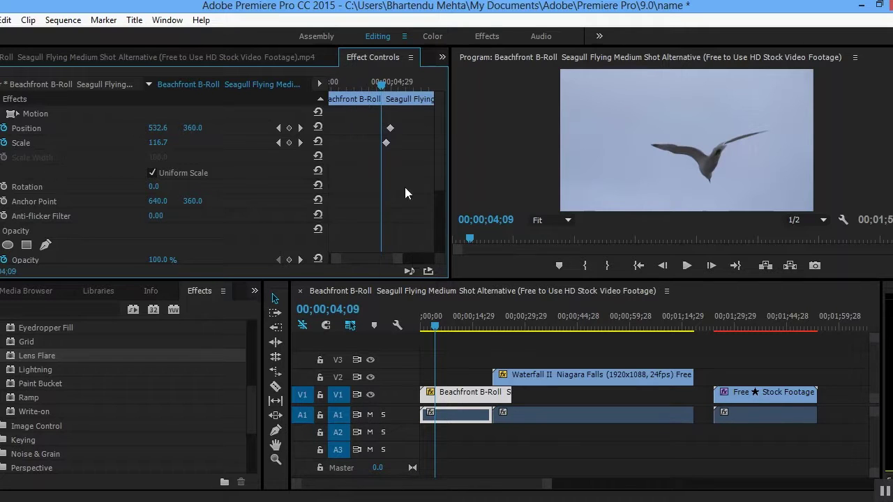
{"action": "left_click_drag", "start_coordinate": [381, 82], "coordinate": [387, 84]}
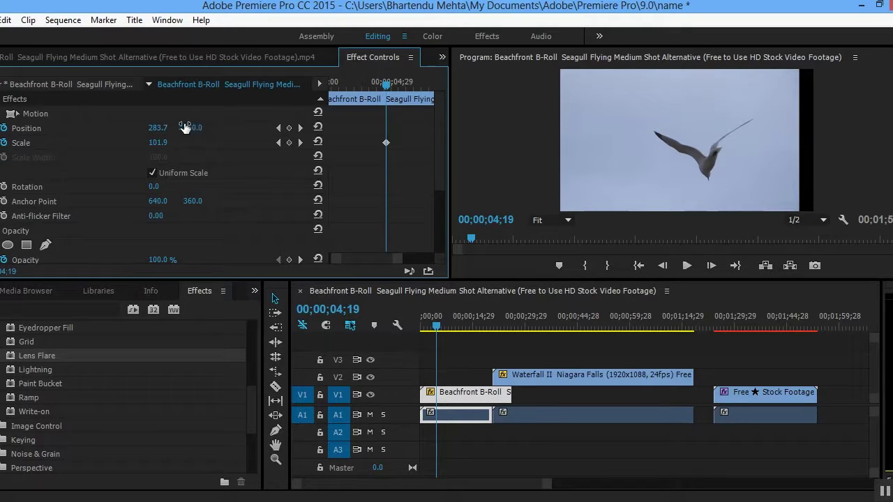
{"action": "left_click_drag", "start_coordinate": [159, 130], "coordinate": [399, 130]}
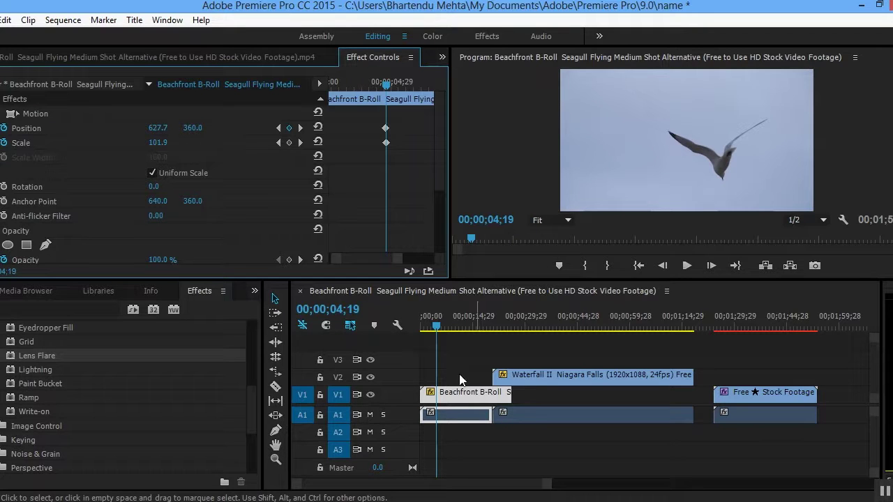
Play back the seagull clip from the start to check the revised position animation.
{"action": "key", "text": "Home"}
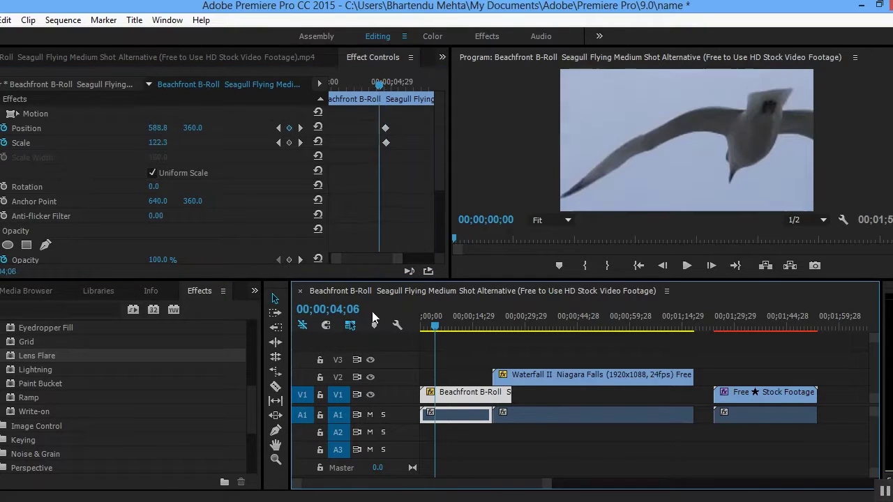
{"action": "key", "text": "space"}
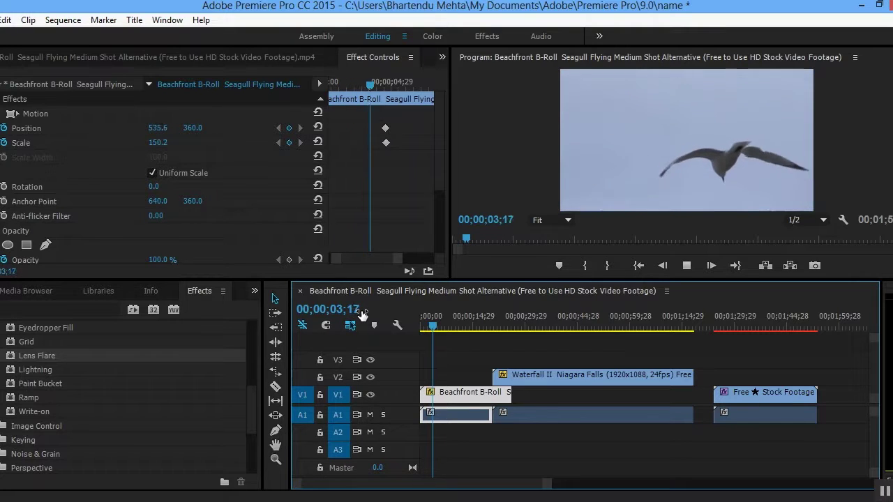
{"action": "key", "text": "space"}
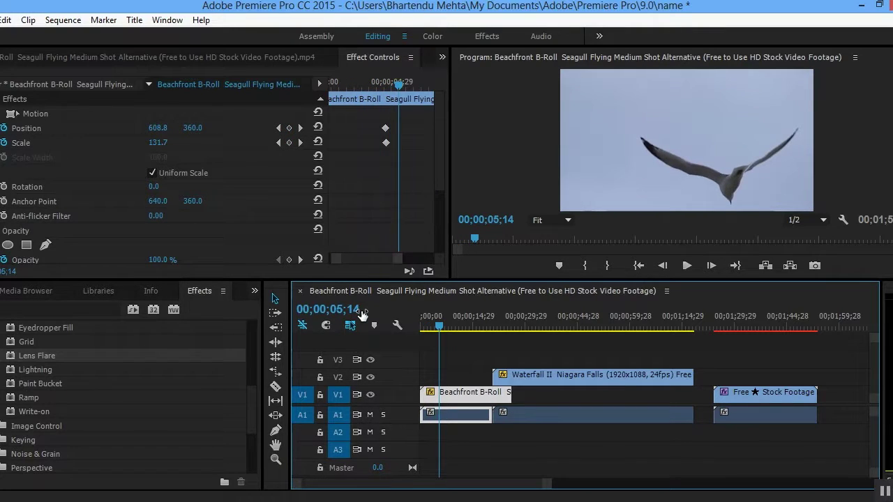
Align the second Position keyframe with the second Scale keyframe near 00;00;04;19, and play back the seagull clip from the start.
{"action": "left_click_drag", "start_coordinate": [402, 263], "coordinate": [382, 263]}
{"action": "mouse_move", "coordinate": [363, 261]}
{"action": "left_mouse_down"}
{"action": "mouse_move", "coordinate": [345, 259]}
{"action": "mouse_move", "coordinate": [362, 257]}
{"action": "left_mouse_up"}
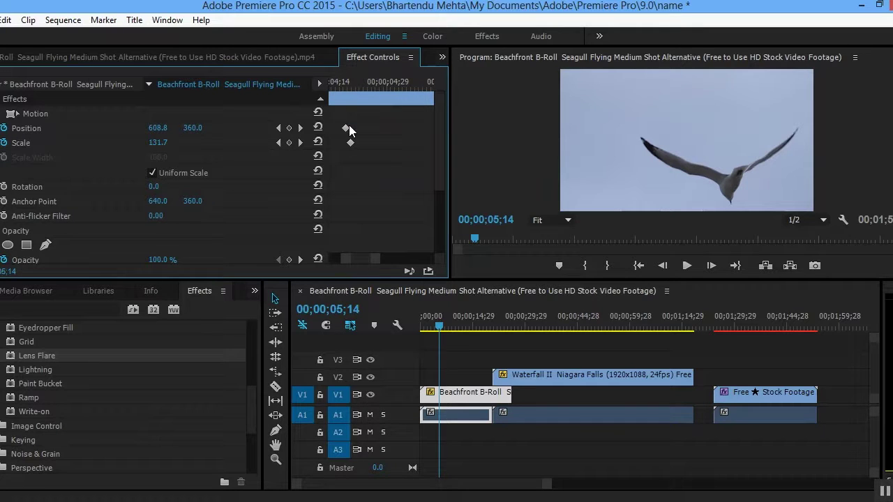
{"action": "left_click_drag", "start_coordinate": [346, 128], "coordinate": [350, 127]}
{"action": "left_click_drag", "start_coordinate": [380, 262], "coordinate": [513, 252]}
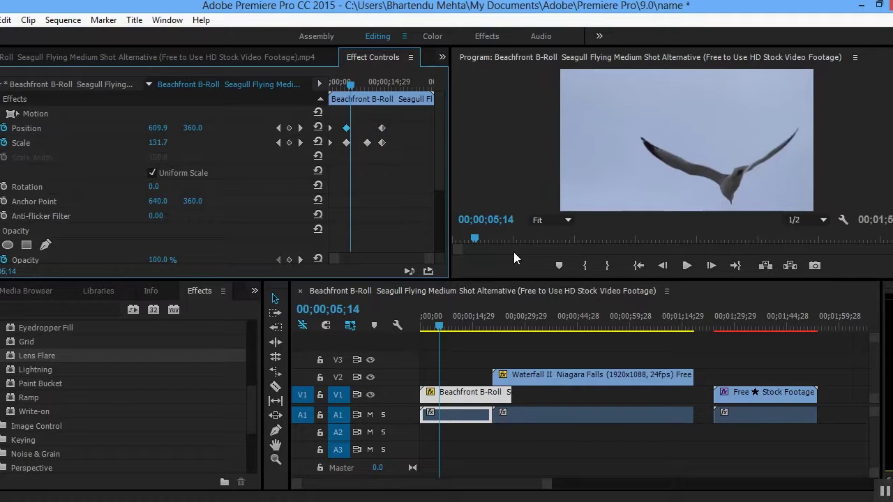
{"action": "left_click_drag", "start_coordinate": [350, 83], "coordinate": [310, 86]}
{"action": "key", "text": "space"}
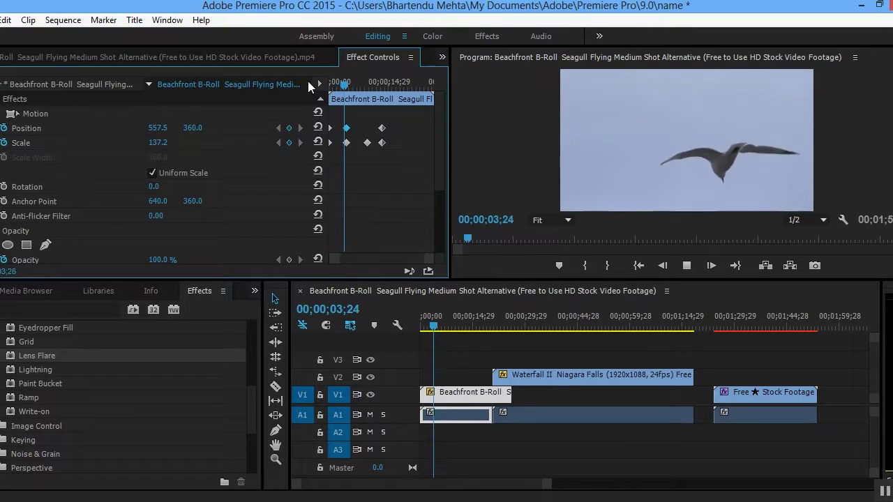
{"action": "key", "text": "space"}
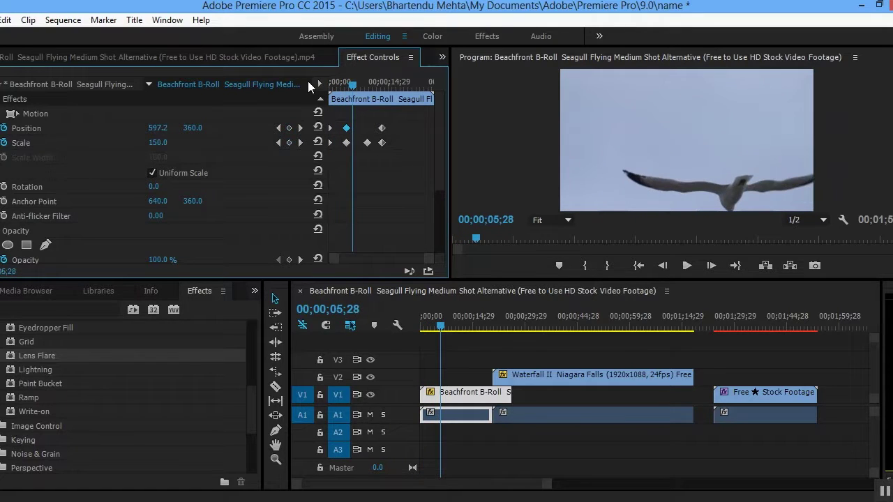